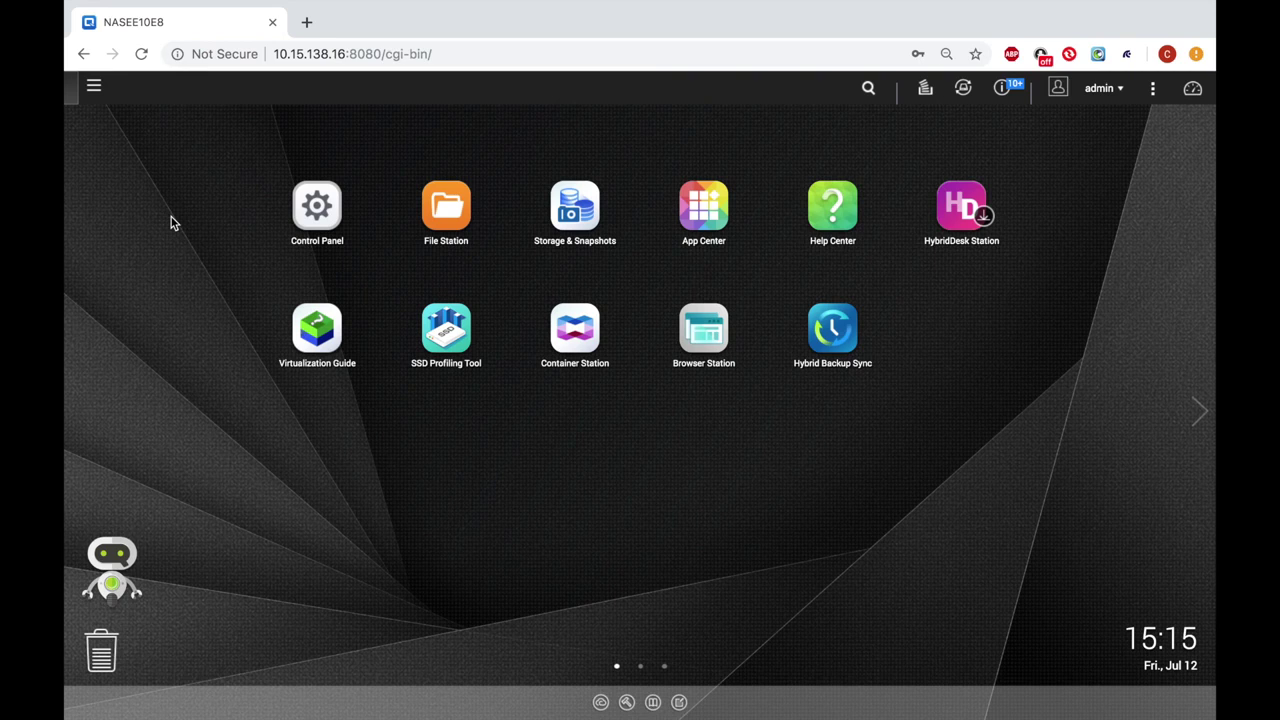
# Search App Center for 'Qsync' and install Qsync Central
pyautogui.click(672, 214)
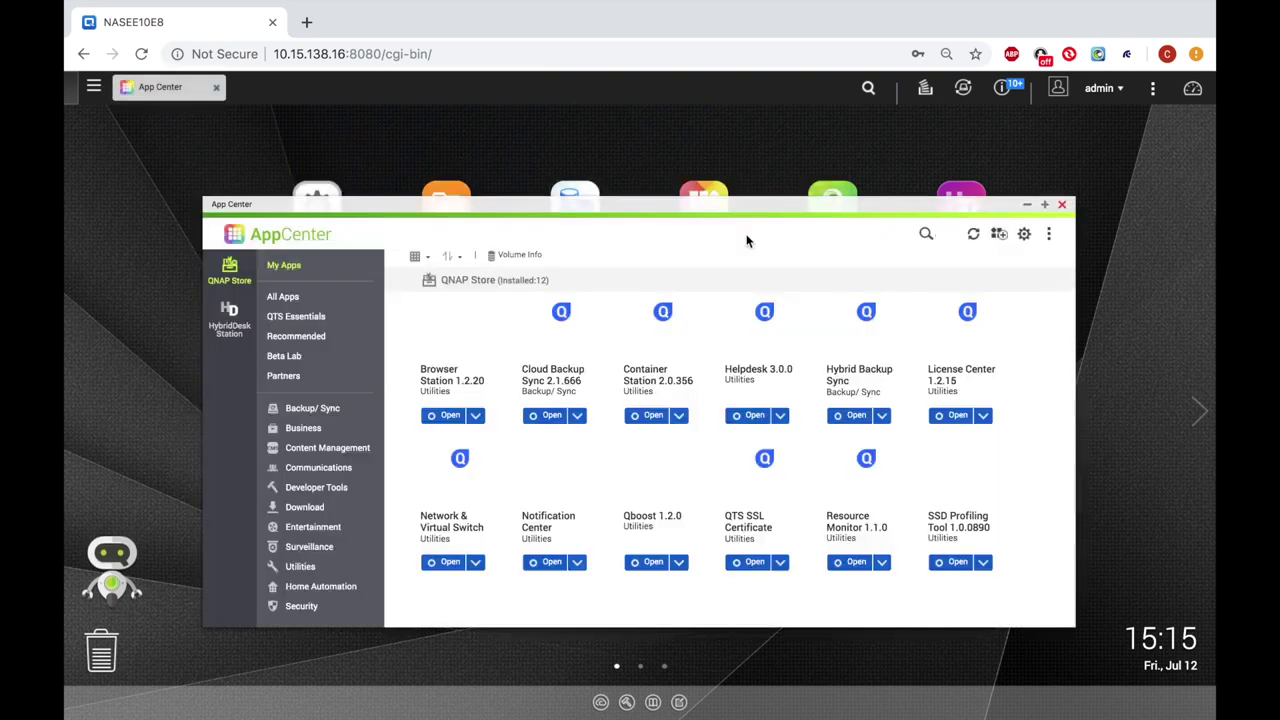
pyautogui.click(925, 234)
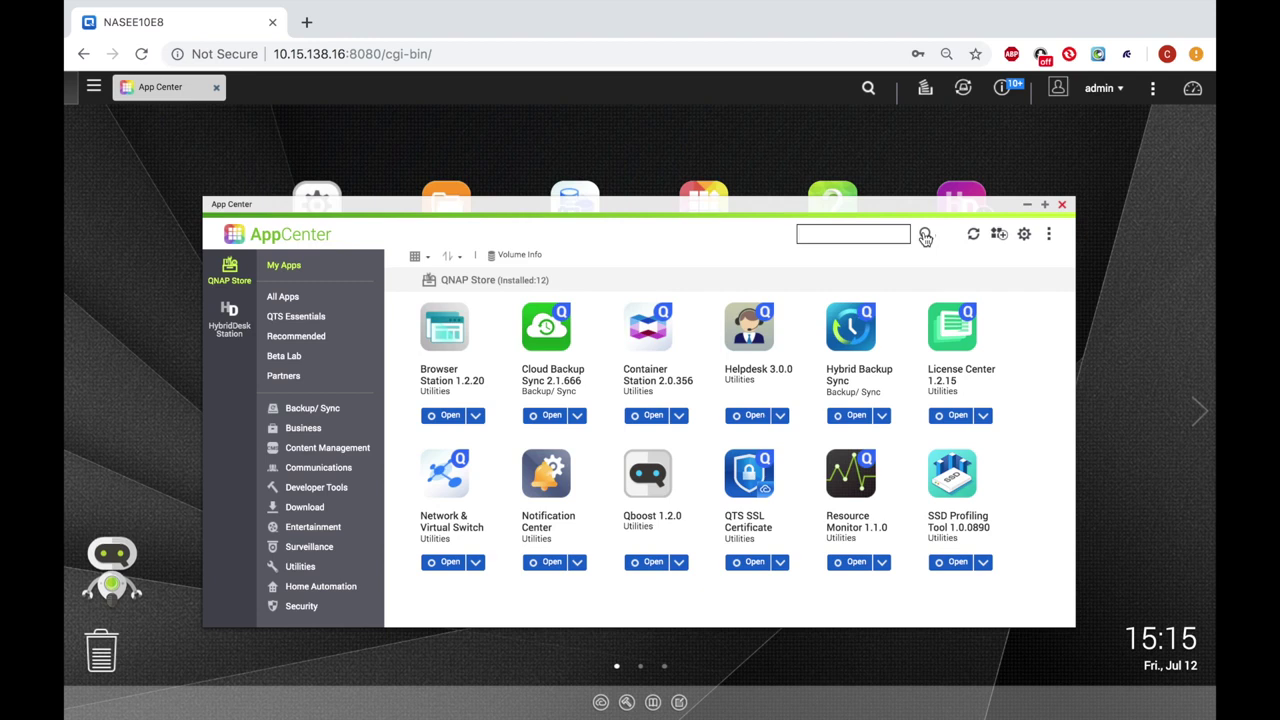
pyautogui.write('Qsync')
pyautogui.press('Return')
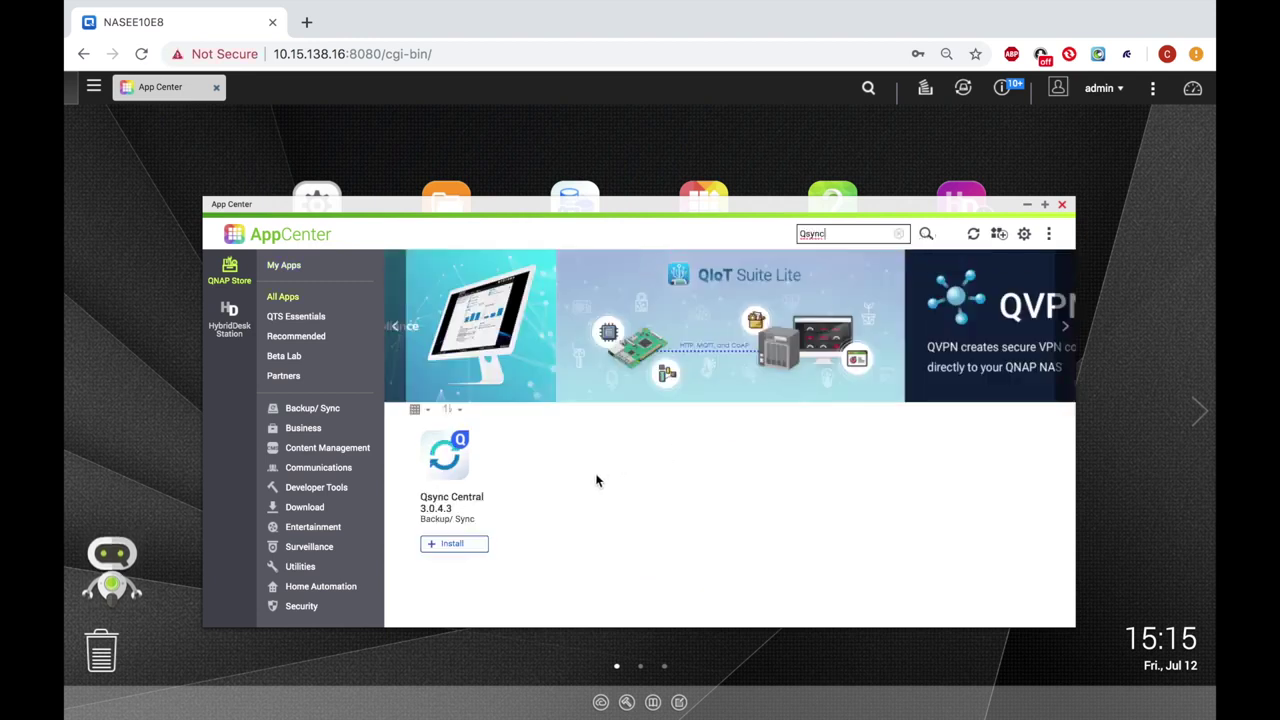
pyautogui.click(452, 545)
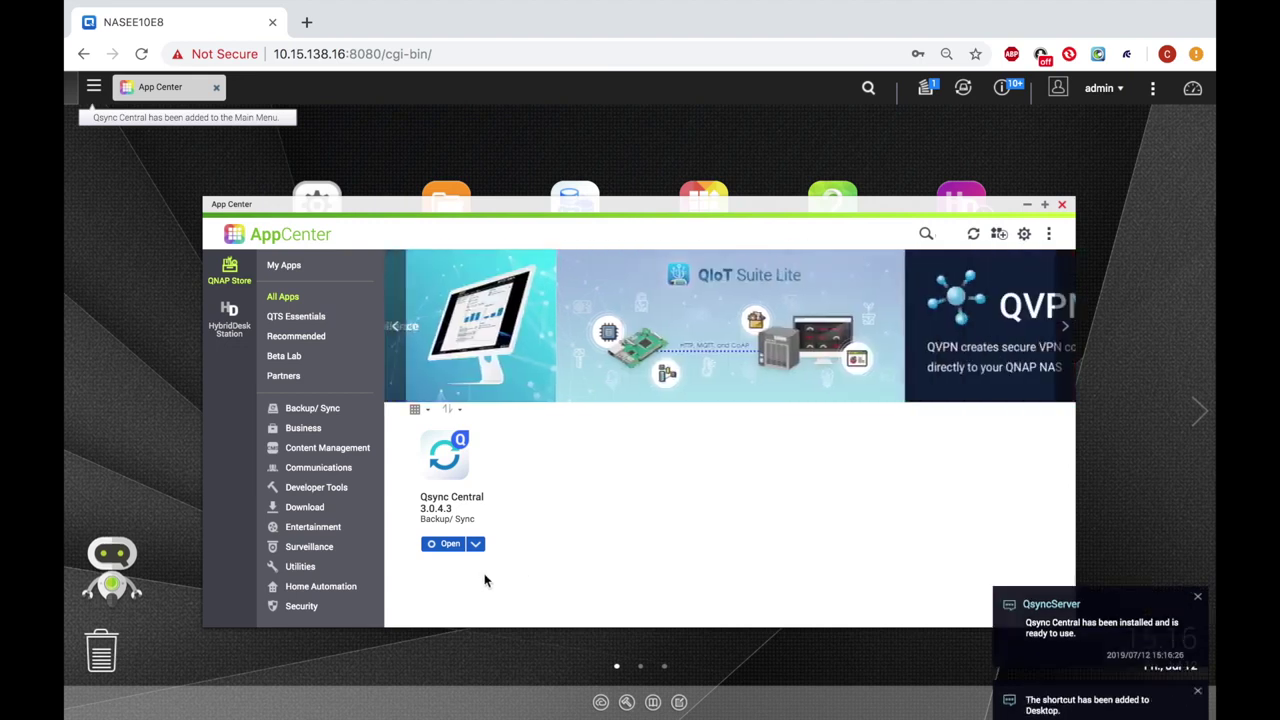
# Launch Qsync Central and download the Qsync client for Mac
pyautogui.click(440, 550)
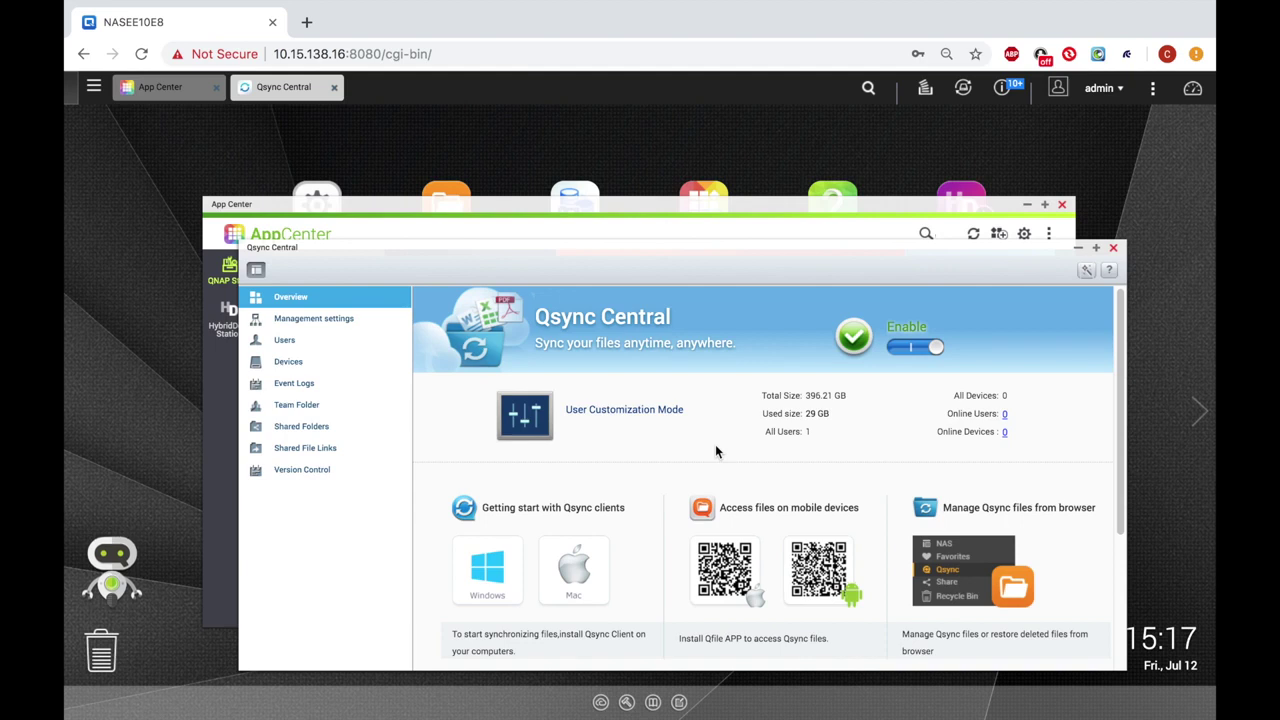
pyautogui.click(570, 575)
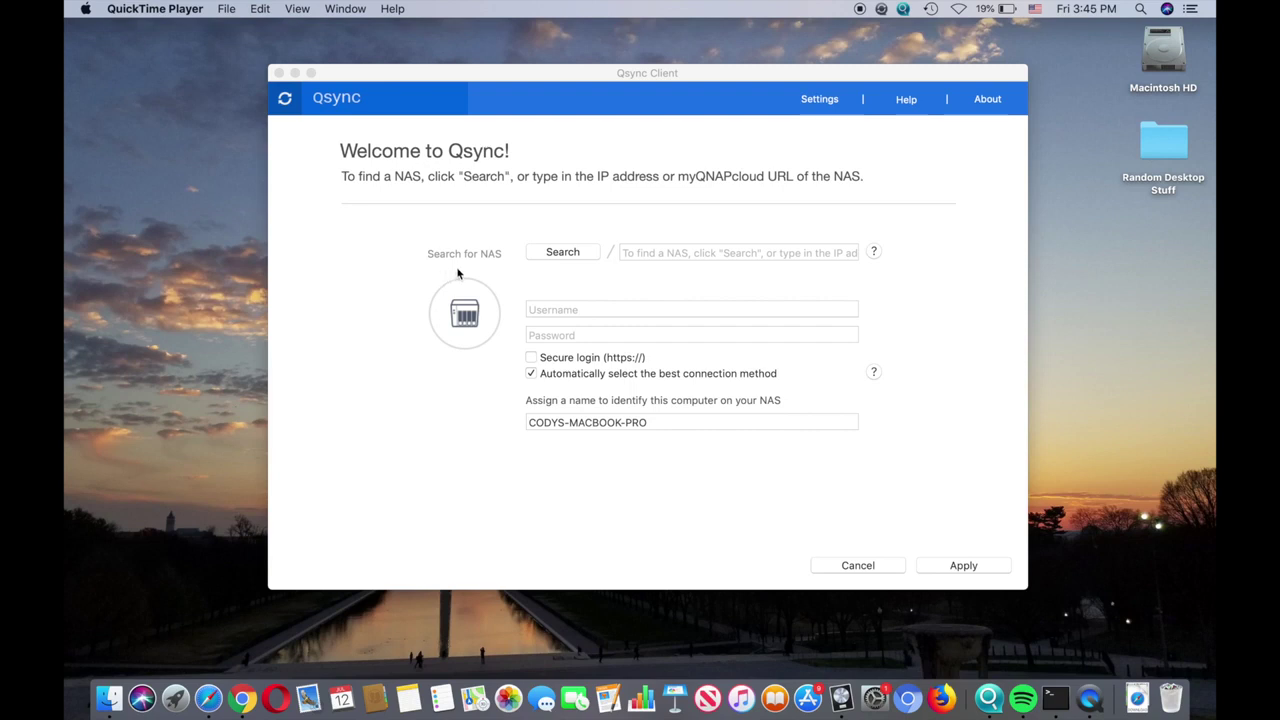
# Search the network for NAS devices, then close the list of results
pyautogui.click(541, 257)
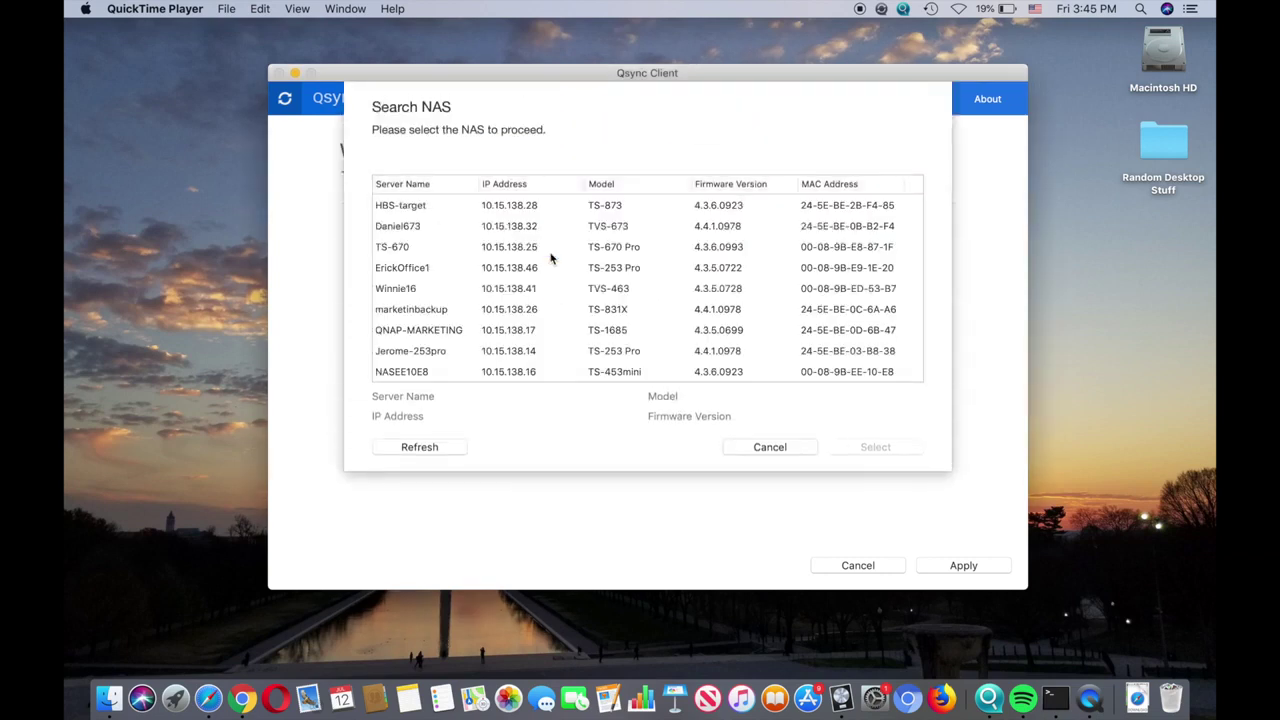
pyautogui.scroll(-1, 550, 258)
pyautogui.scroll(2, 550, 258)
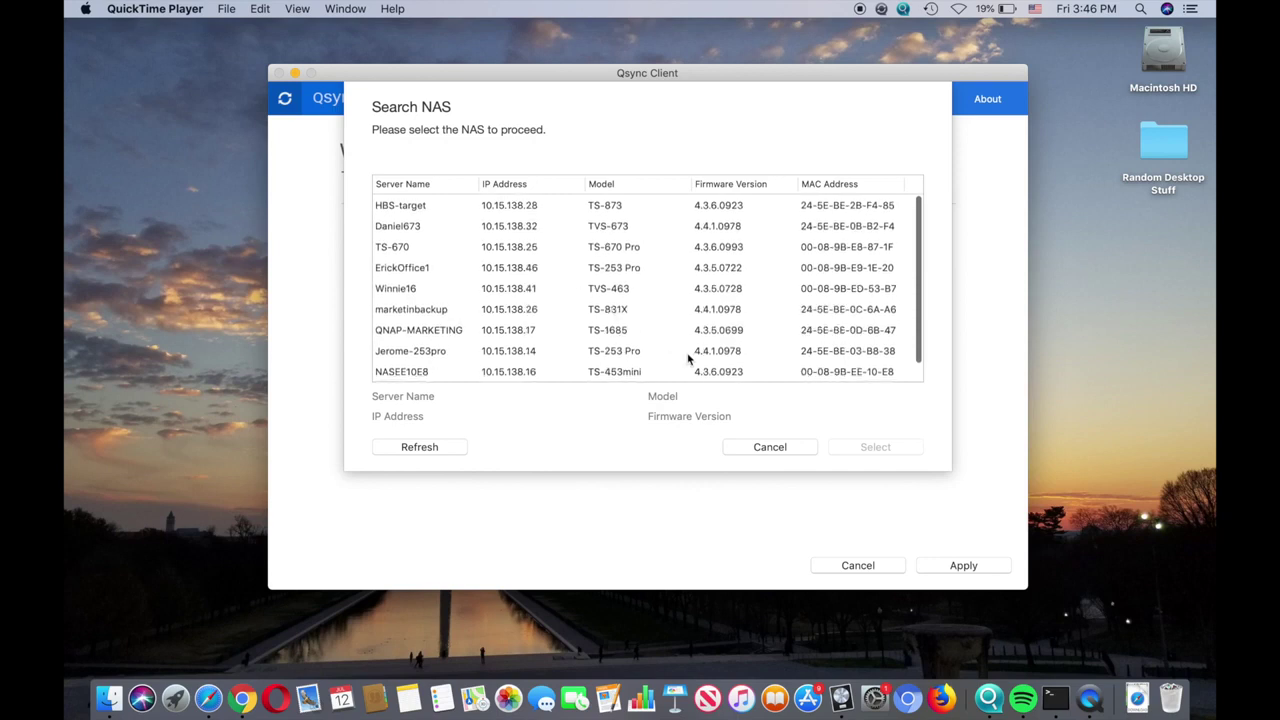
pyautogui.click(754, 455)
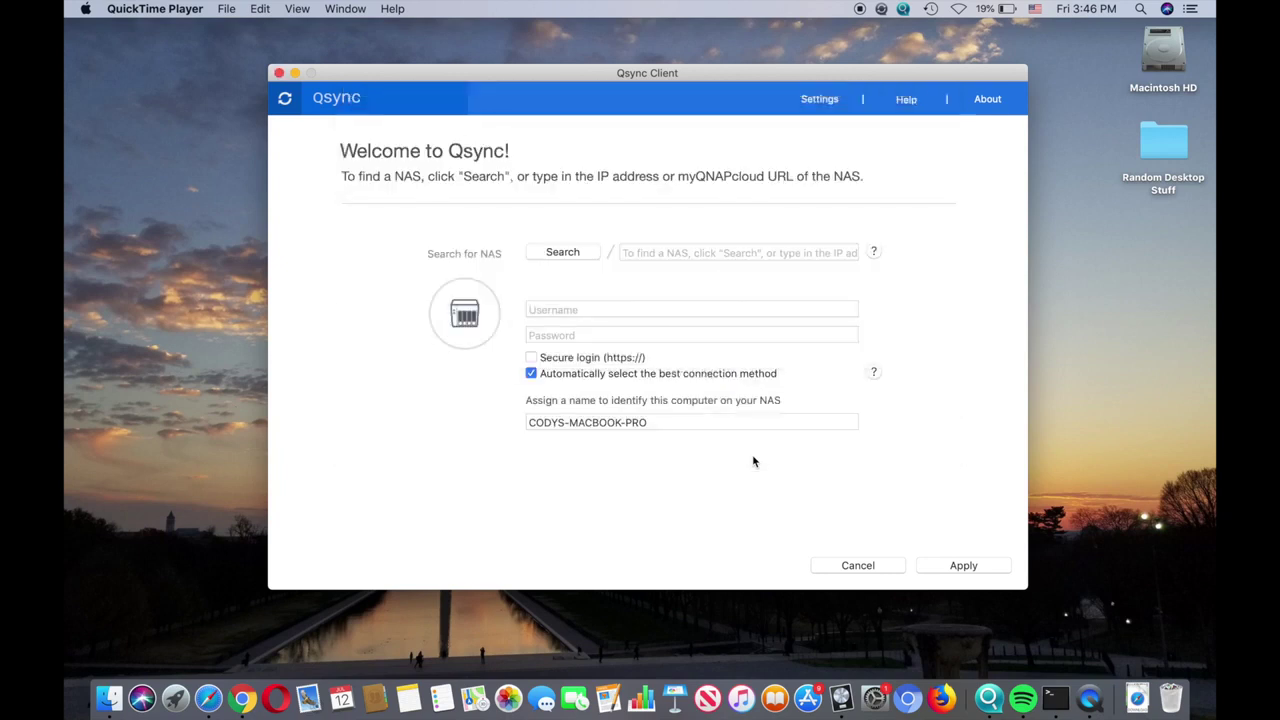
# Log in to the NAS at 10.15.138.16 with the administrator username and password
pyautogui.click(684, 252)
pyautogui.write('1')
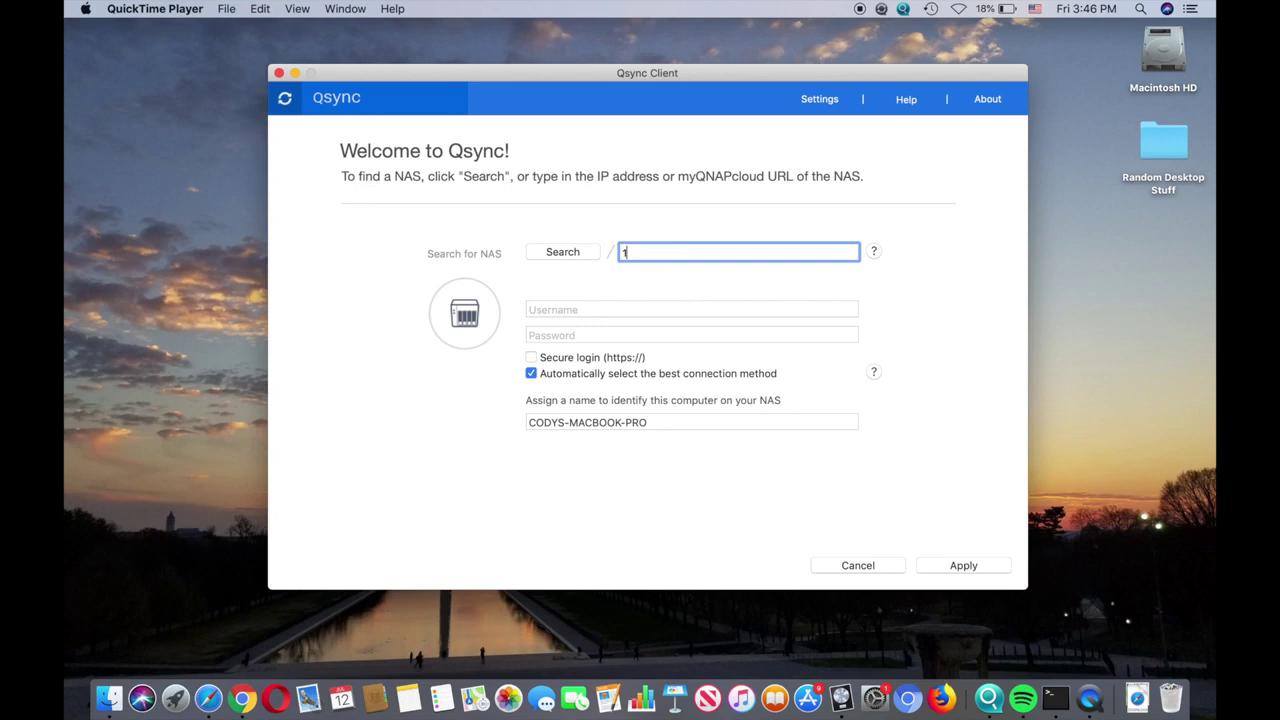
pyautogui.write('0.15.138.16')
pyautogui.press('super+a')
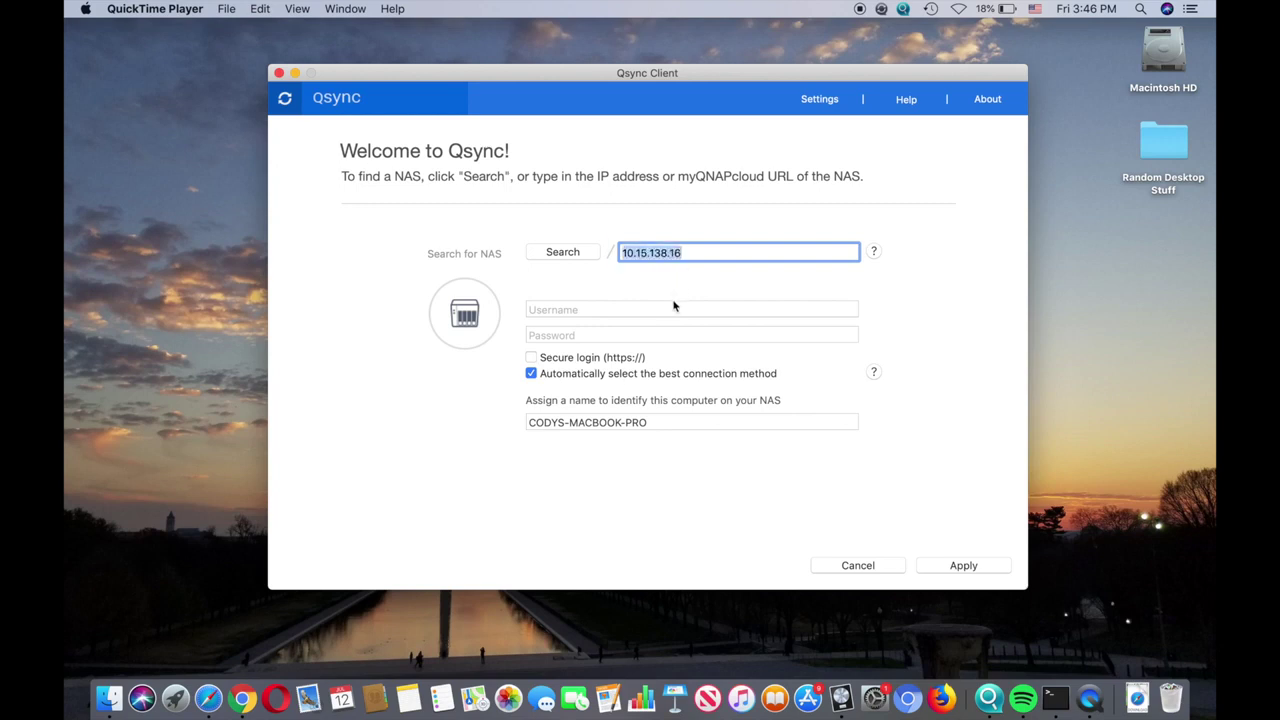
pyautogui.click(671, 308)
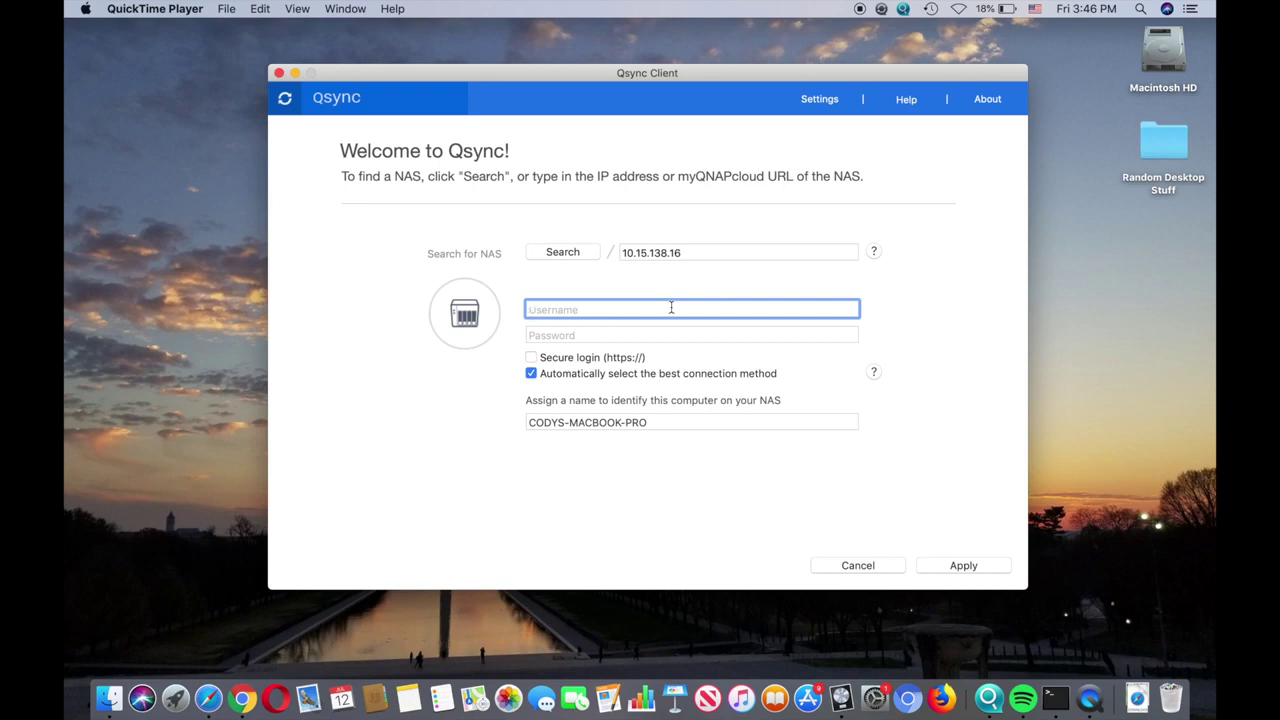
pyautogui.press('Tab')
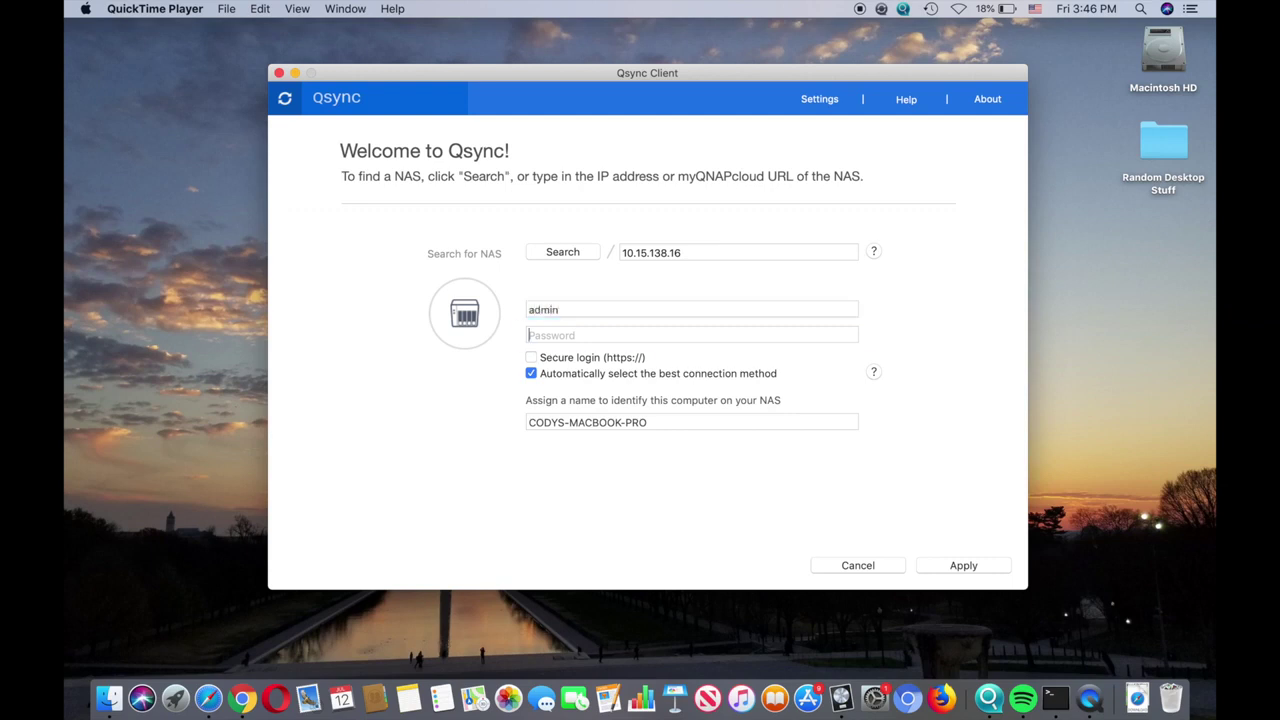
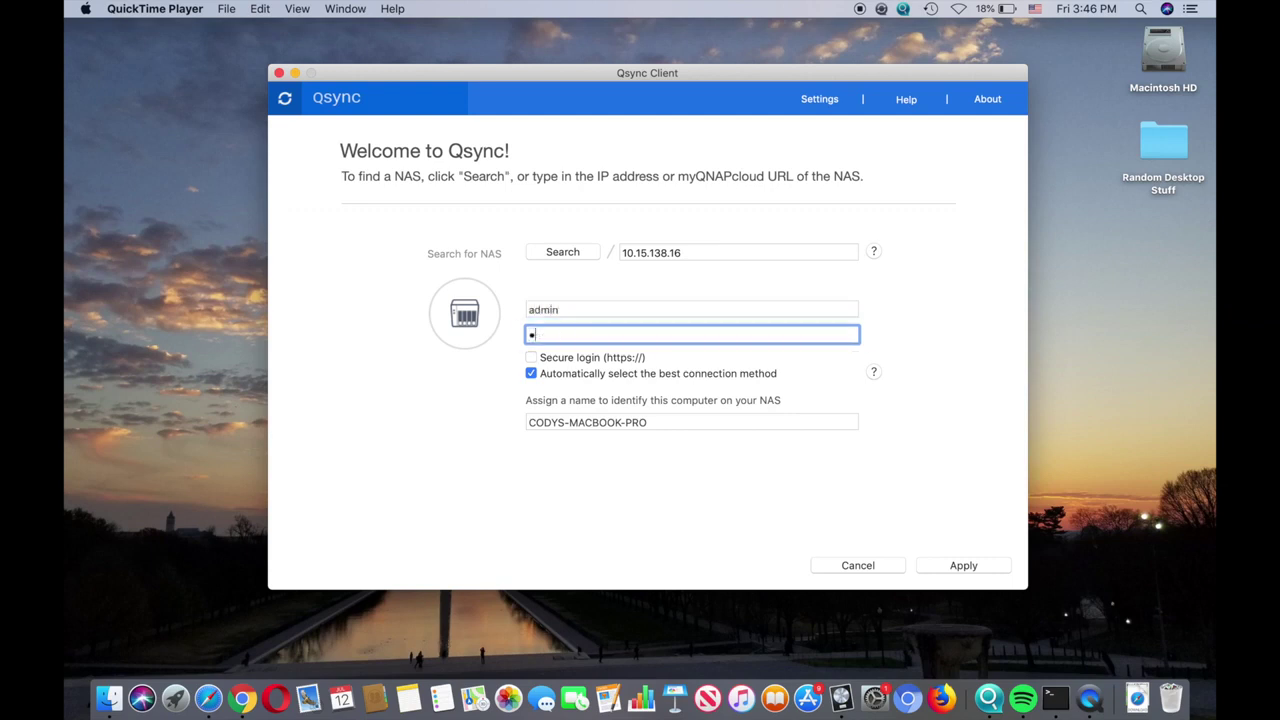
pyautogui.click(928, 568)
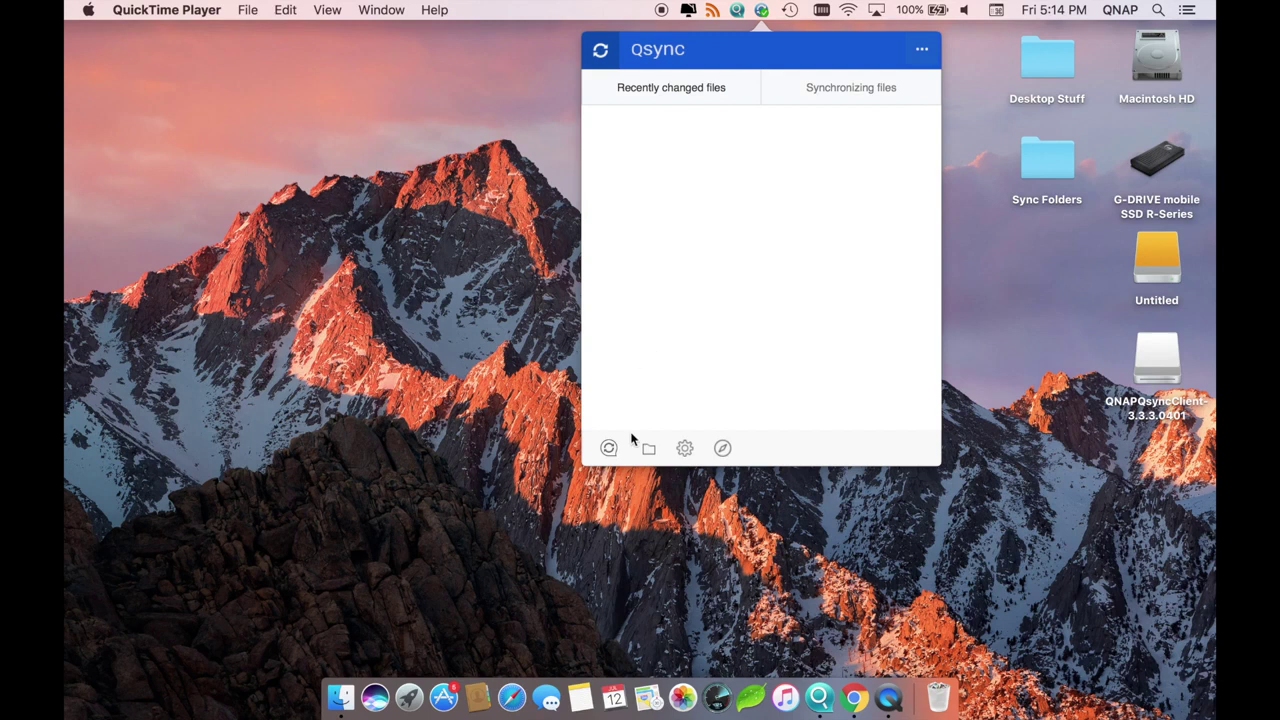
# Open the Qsync client's paired-folder manager and start adding a new folder pair
pyautogui.click(608, 448)
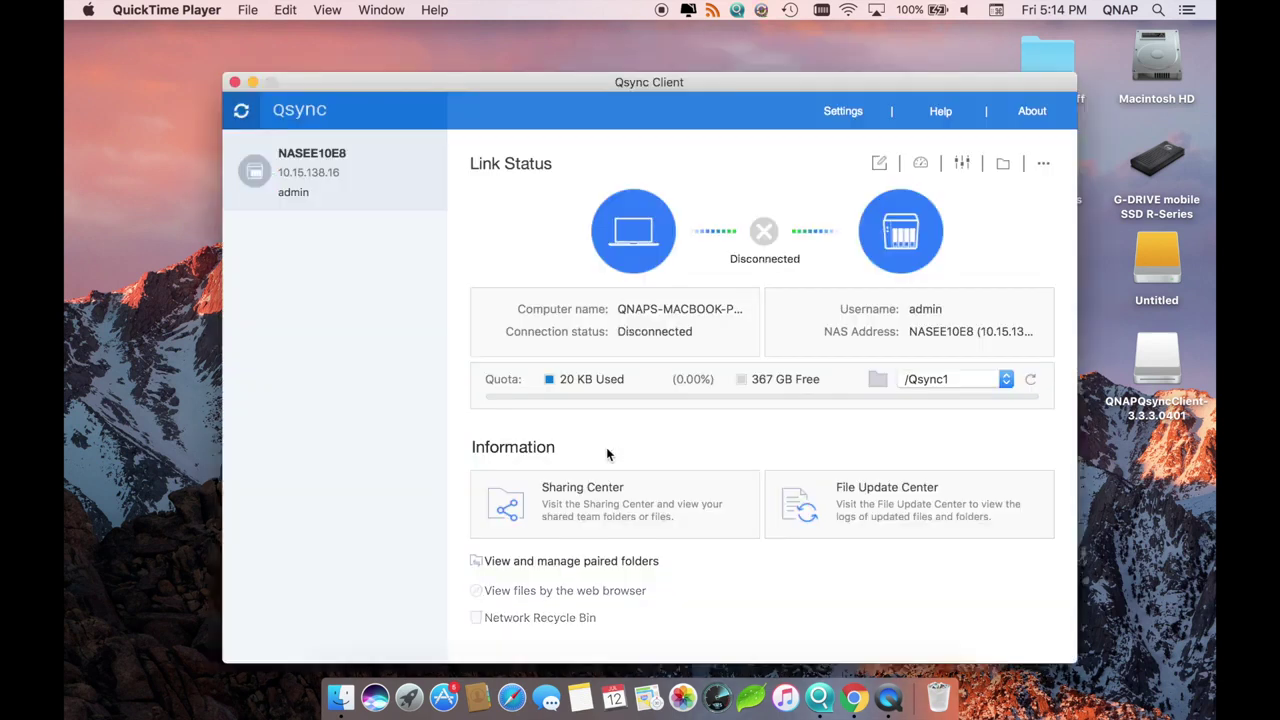
pyautogui.click(594, 562)
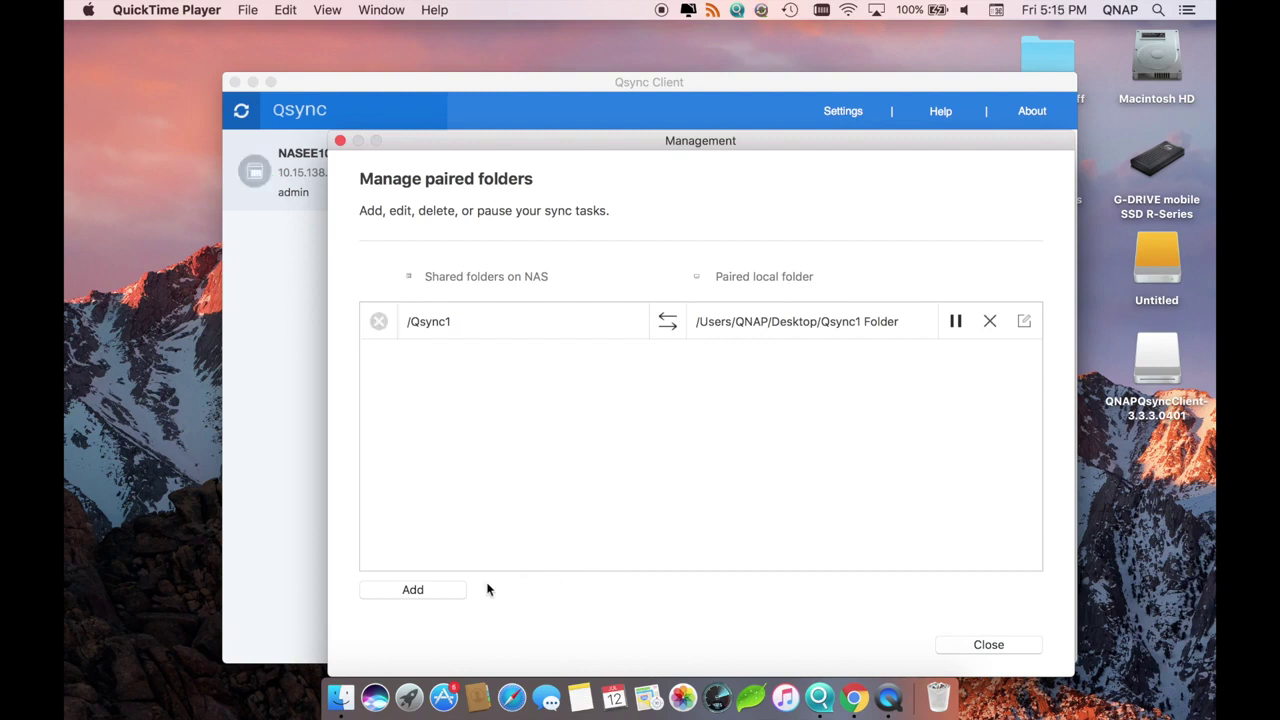
pyautogui.click(434, 590)
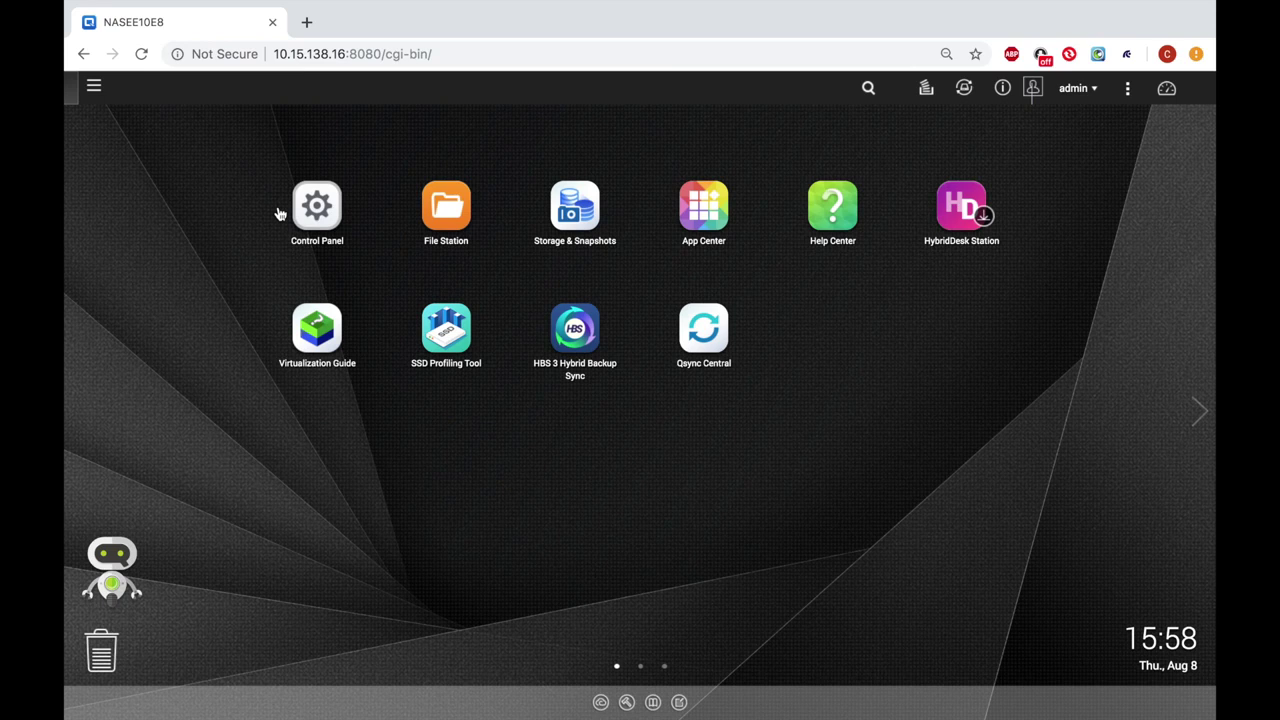
# Enable sync on the Qsync3 shared folder in Control Panel's Shared Folders and confirm
pyautogui.click(318, 208)
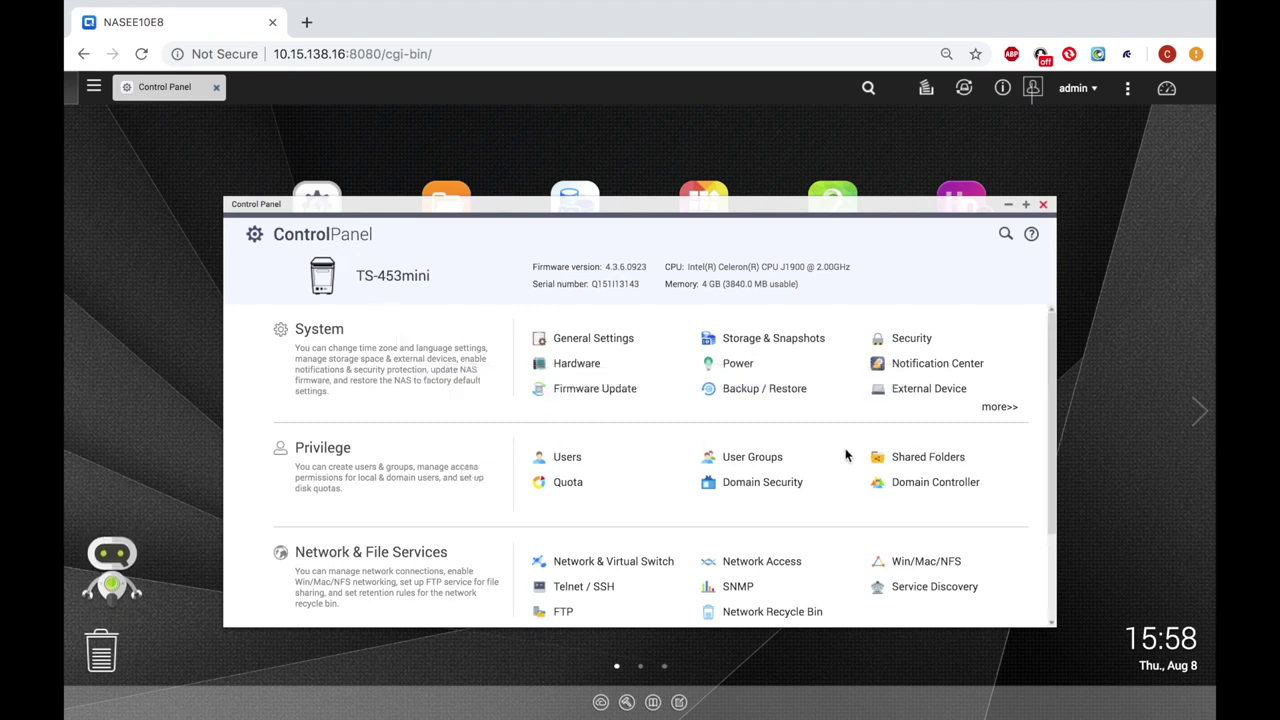
pyautogui.click(900, 460)
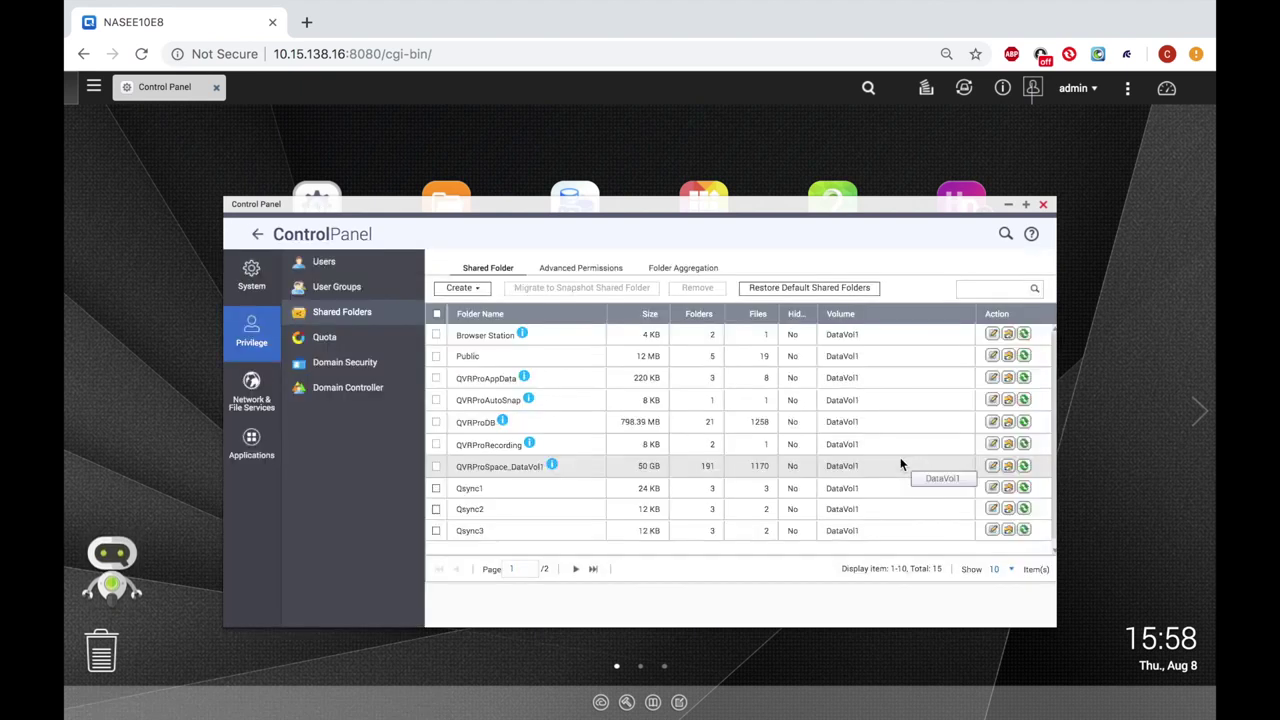
pyautogui.click(992, 531)
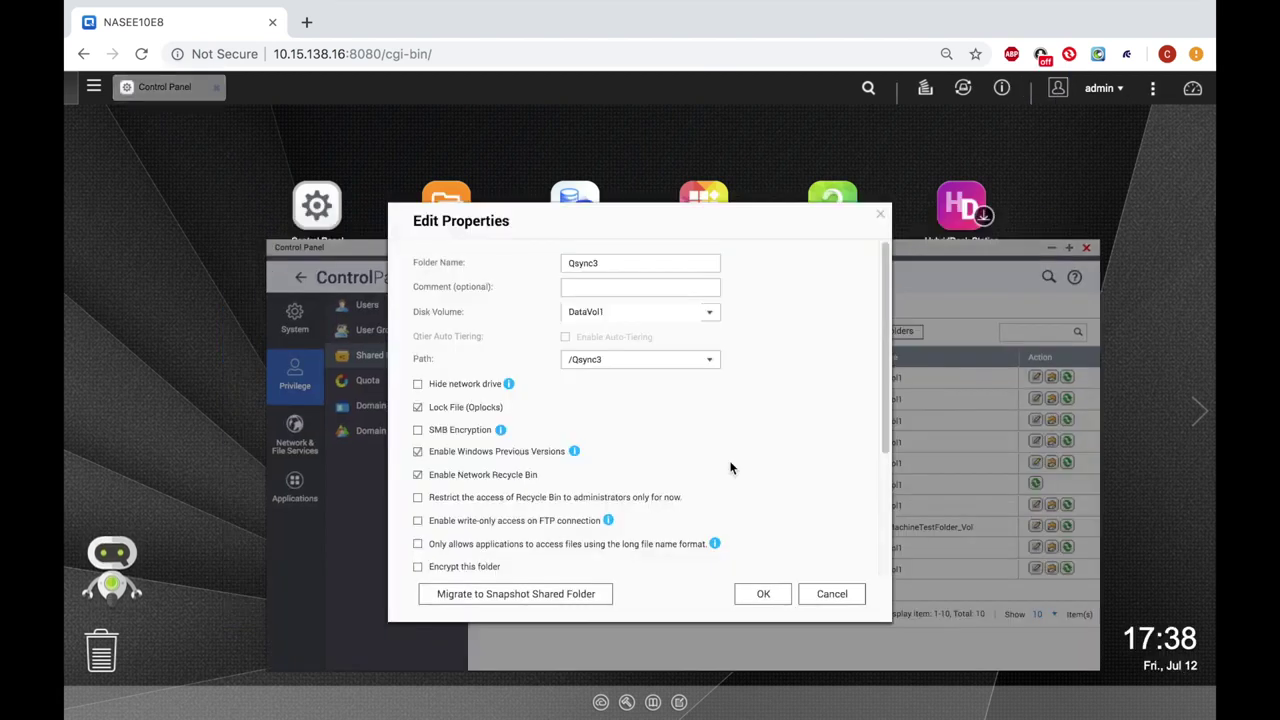
pyautogui.scroll(-5, 730, 467)
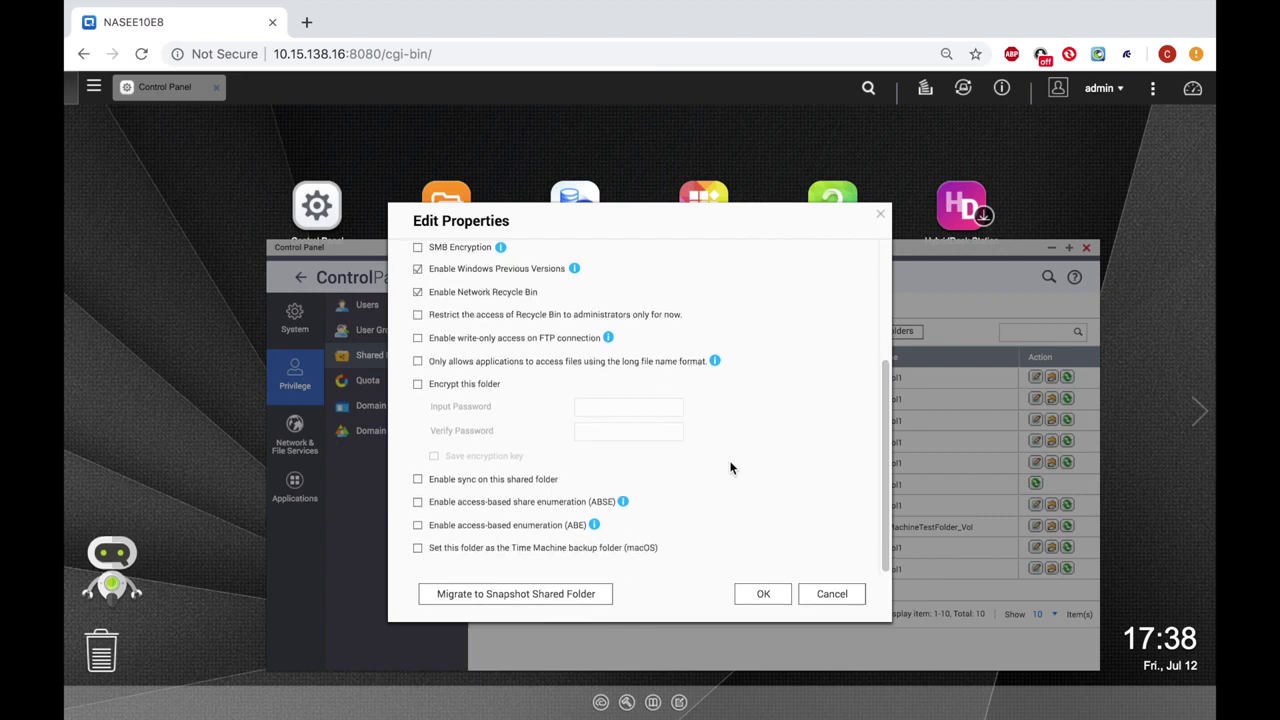
pyautogui.click(419, 481)
pyautogui.click(750, 593)
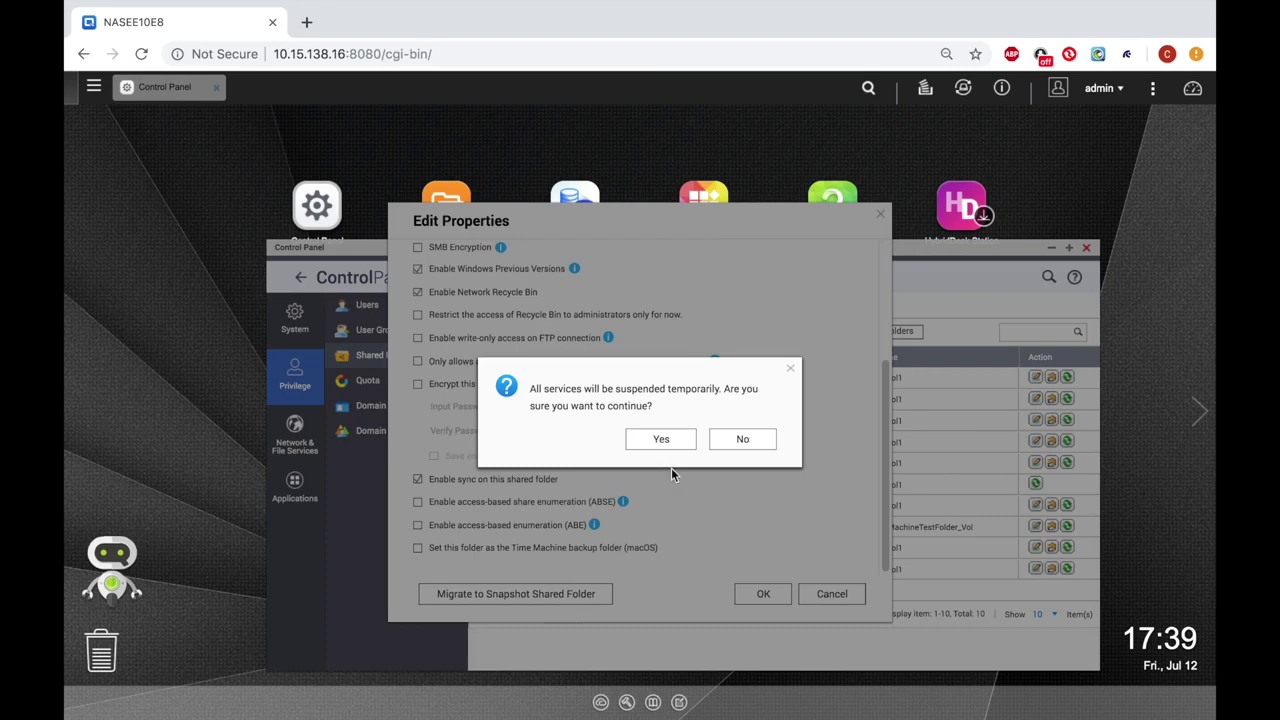
pyautogui.click(663, 441)
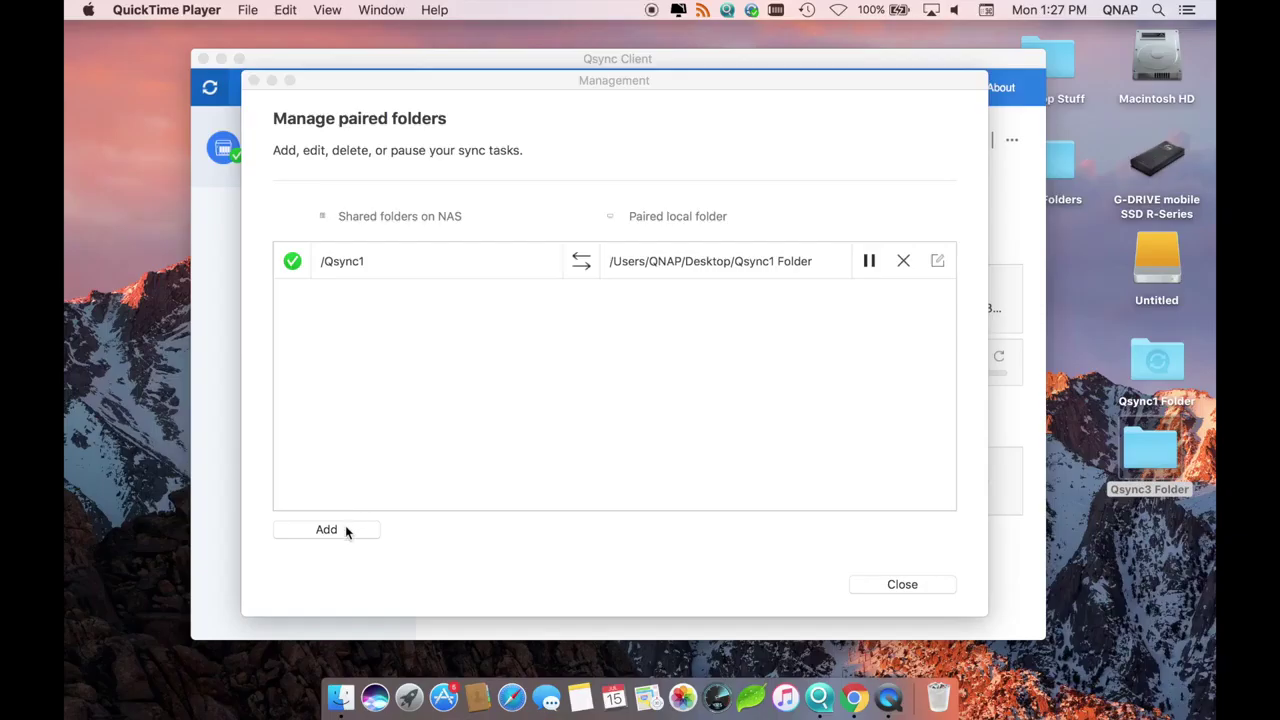
# Pair NAS /Qsync3 with the Desktop's Qsync3 Folder and accept the initial sync
pyautogui.click(346, 530)
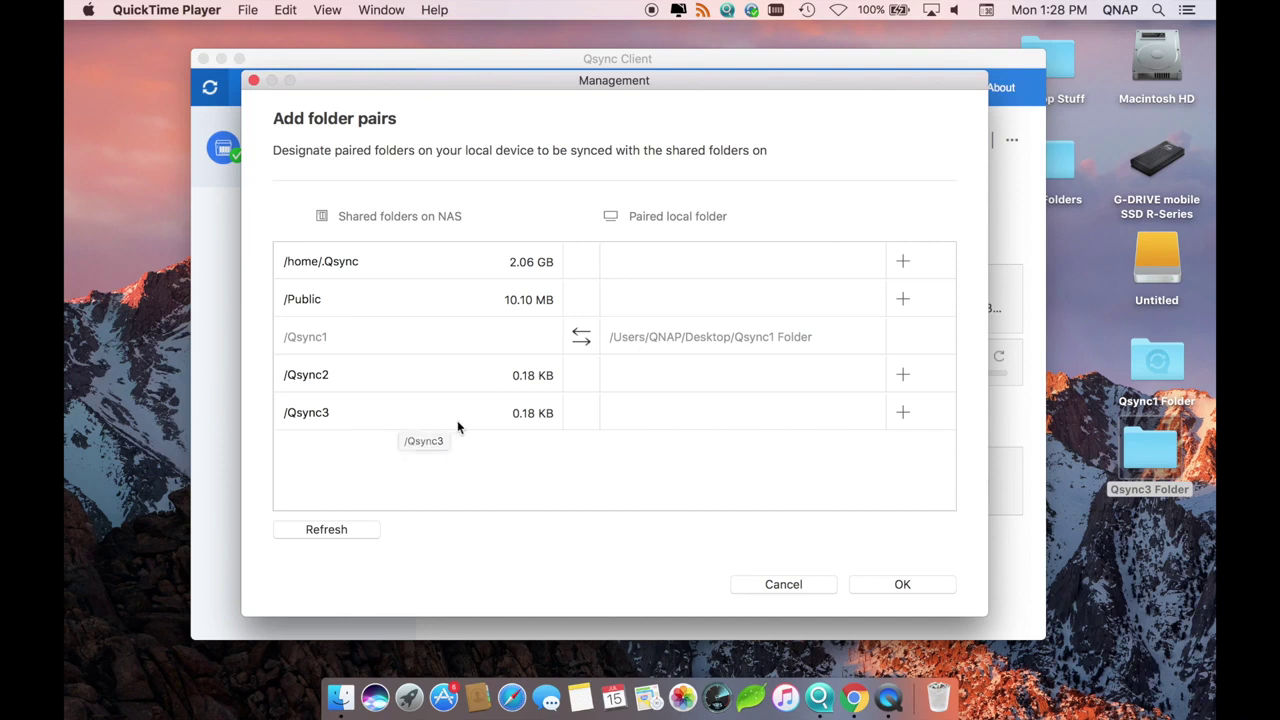
pyautogui.click(904, 413)
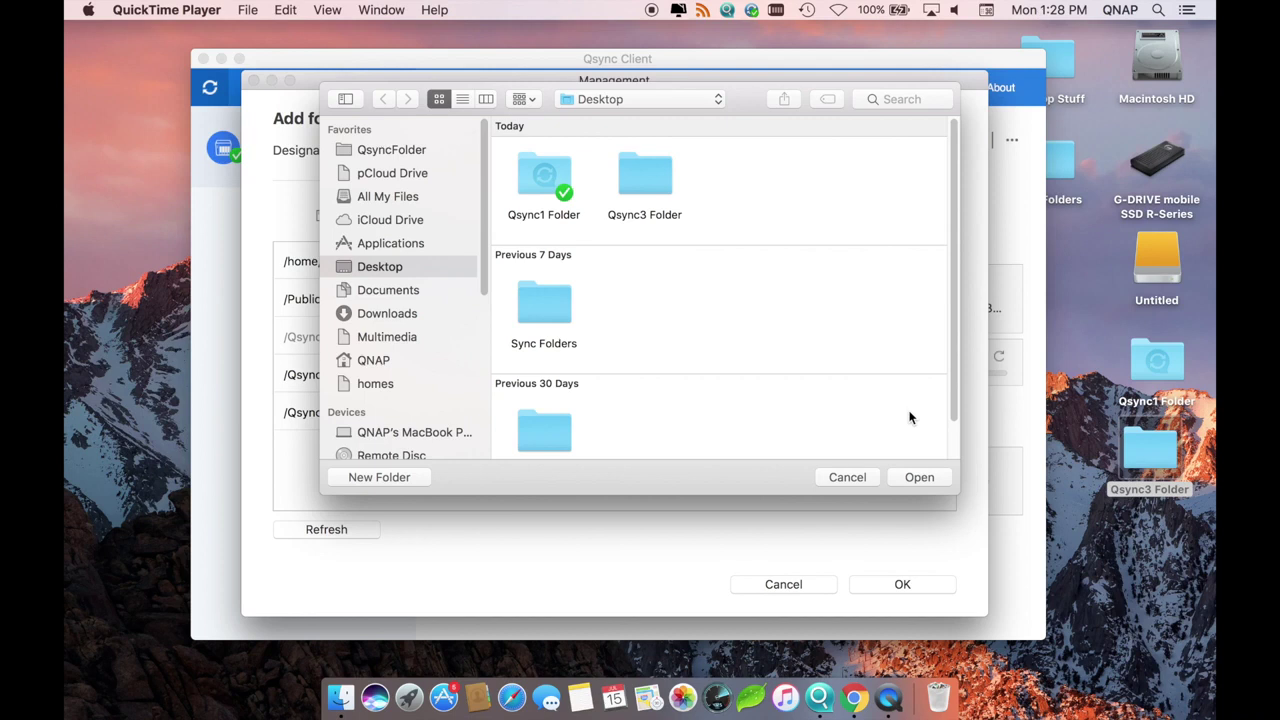
pyautogui.click(661, 184)
pyautogui.doubleClick(660, 184)
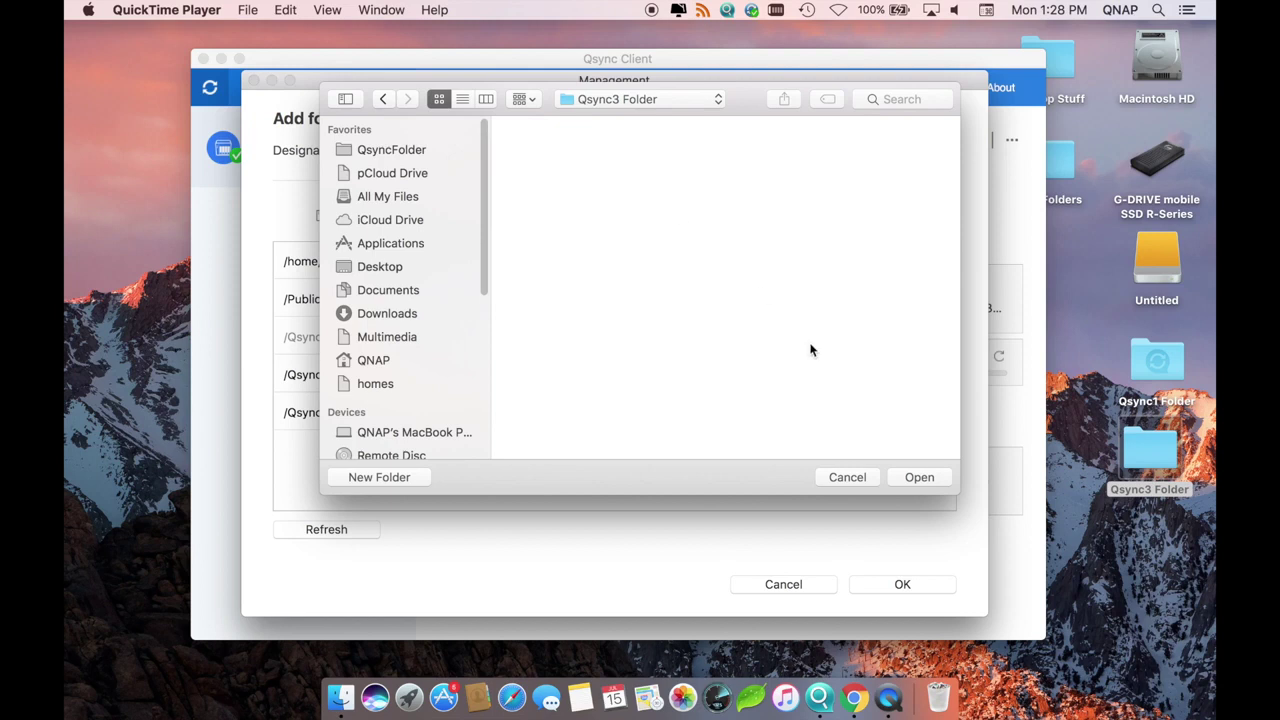
pyautogui.click(921, 484)
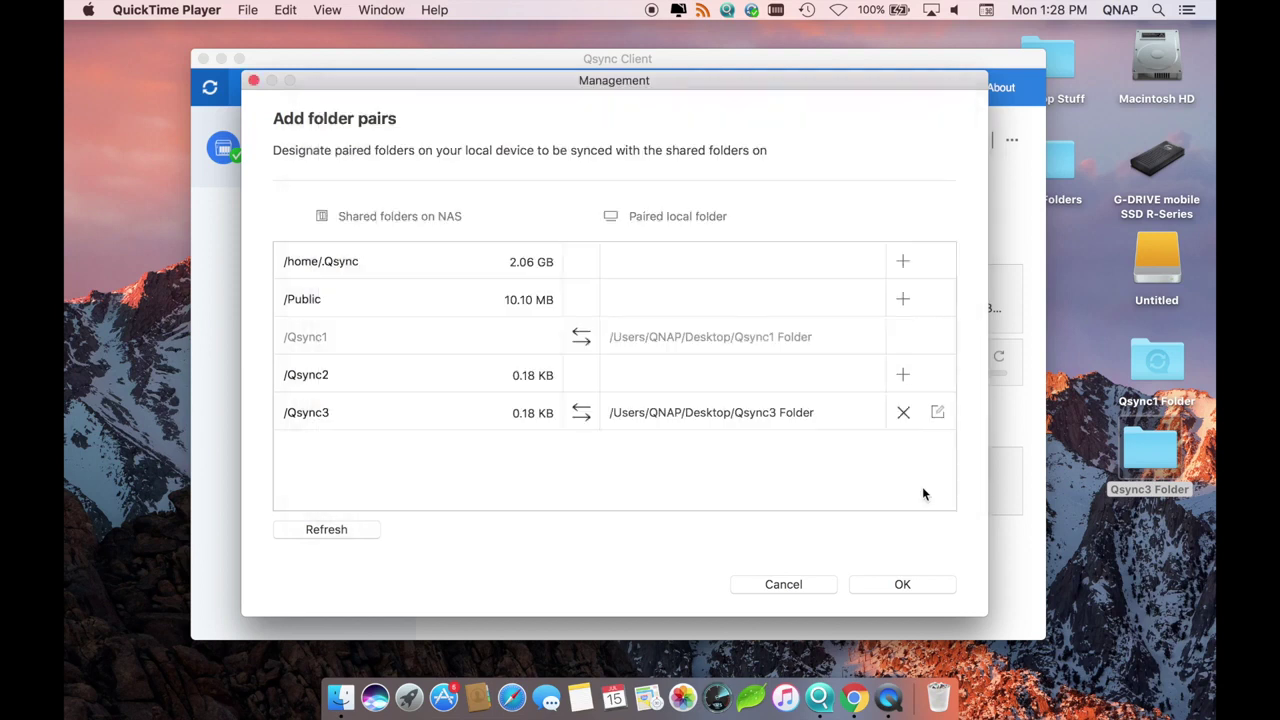
pyautogui.click(903, 585)
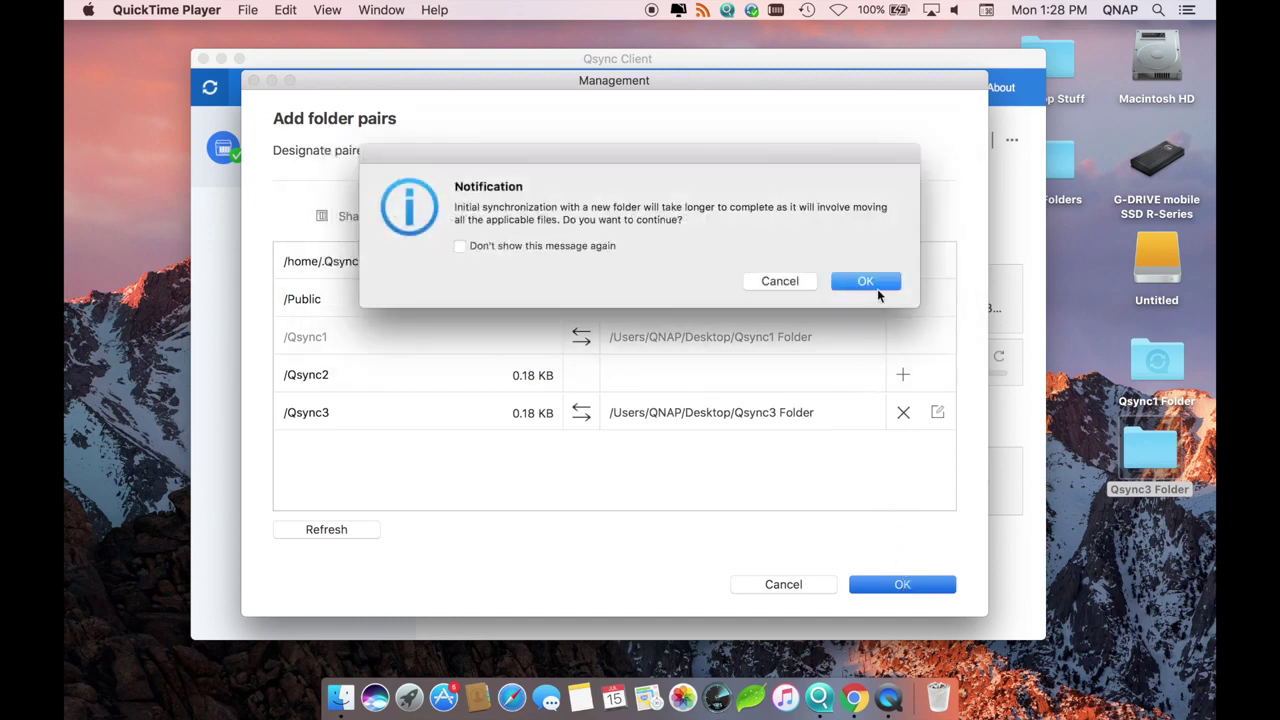
pyautogui.click(866, 283)
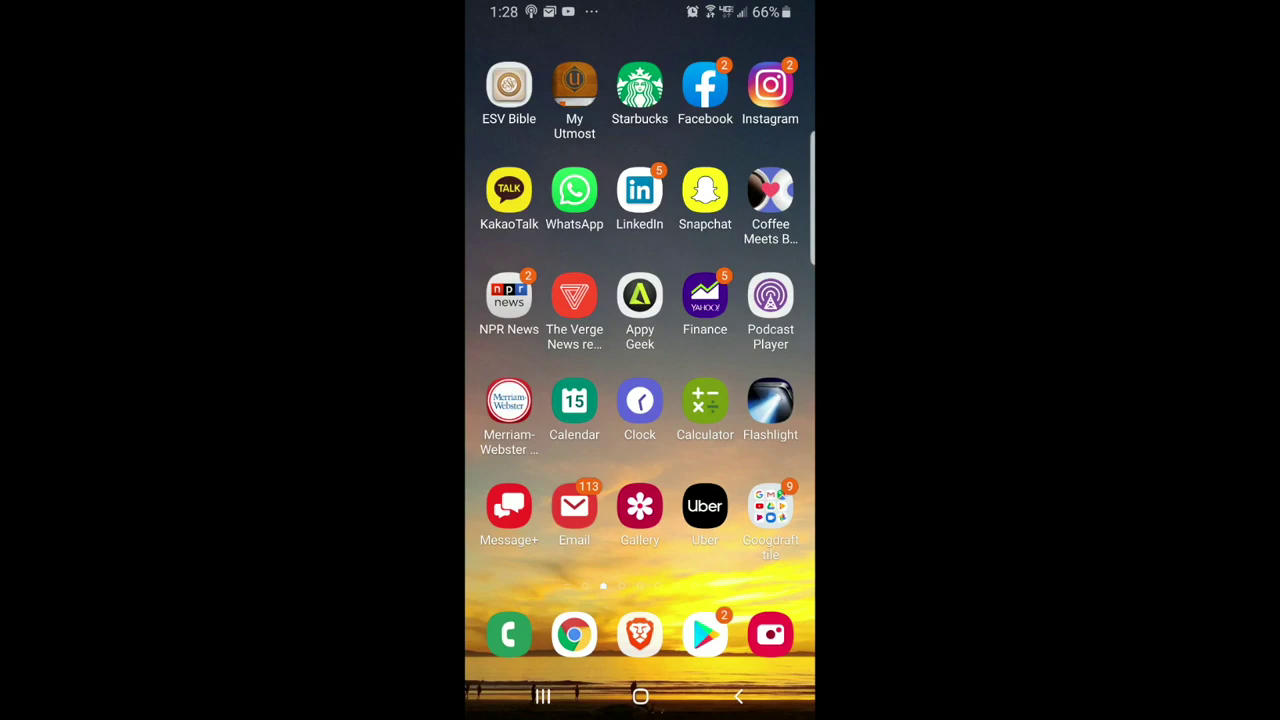
# Search Play Store for 'qsy' and open the Qsync app page
pyautogui.click(705, 634)
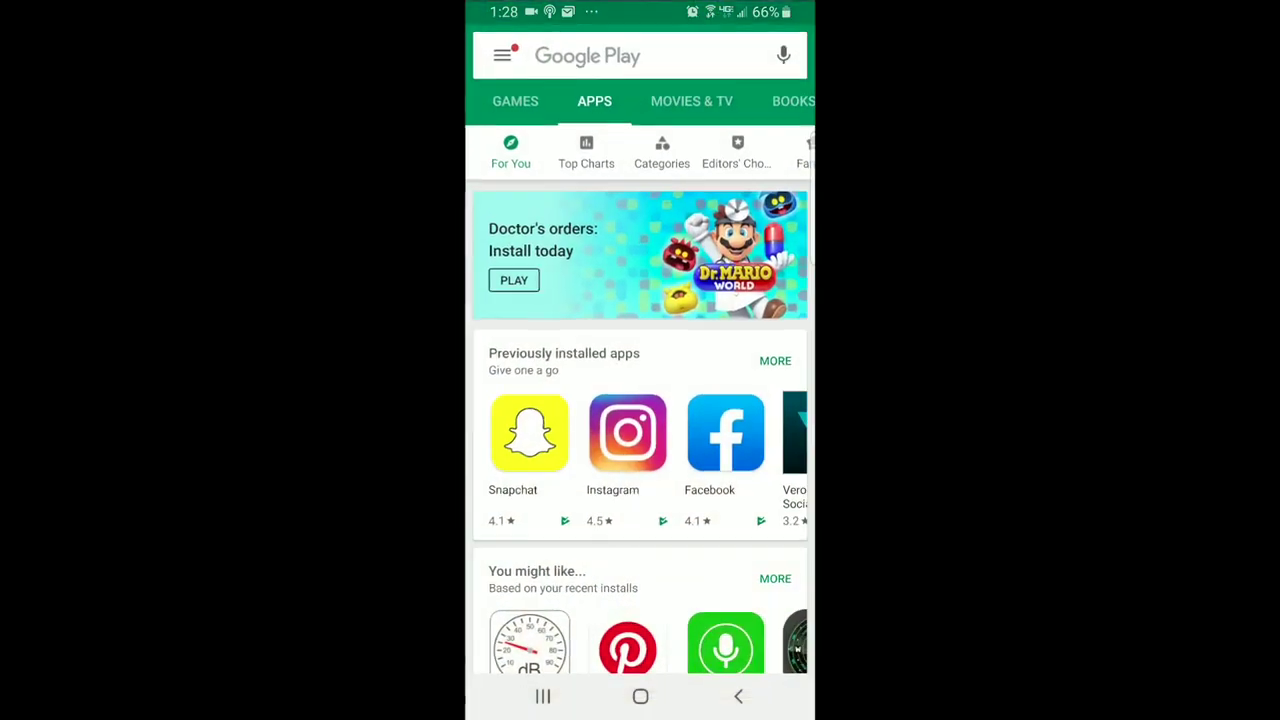
pyautogui.click(600, 55)
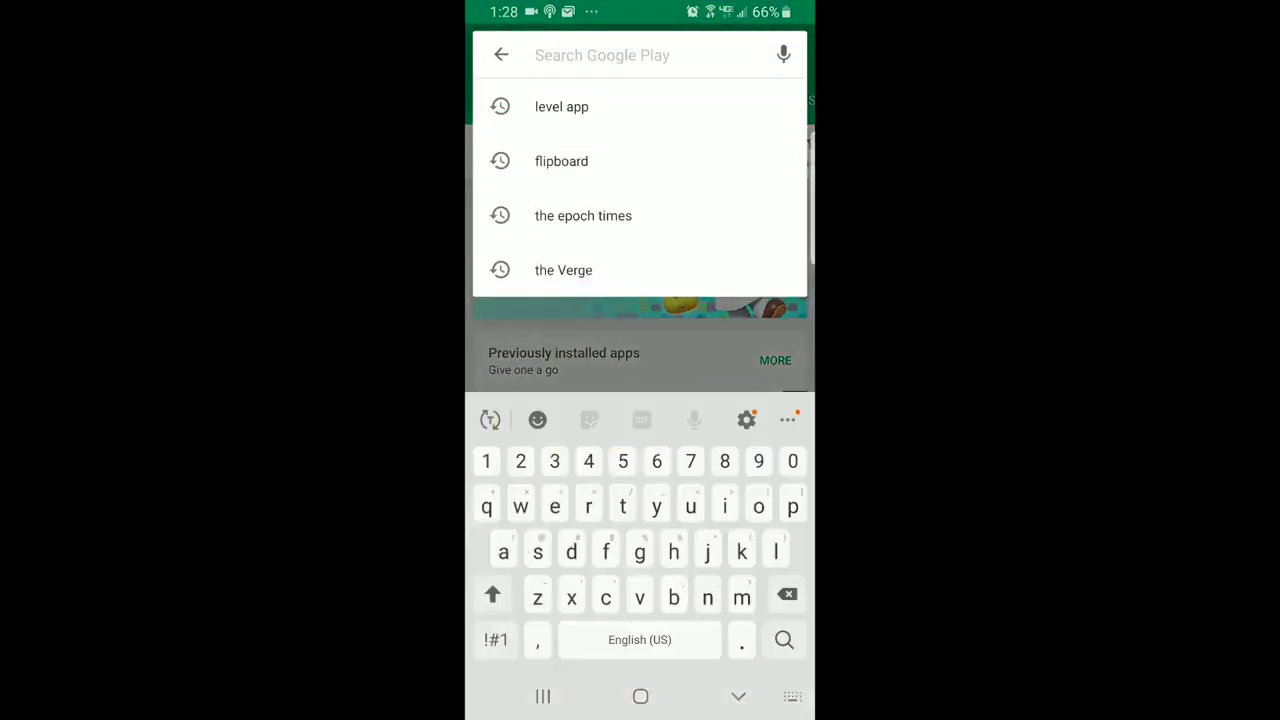
pyautogui.write('q')
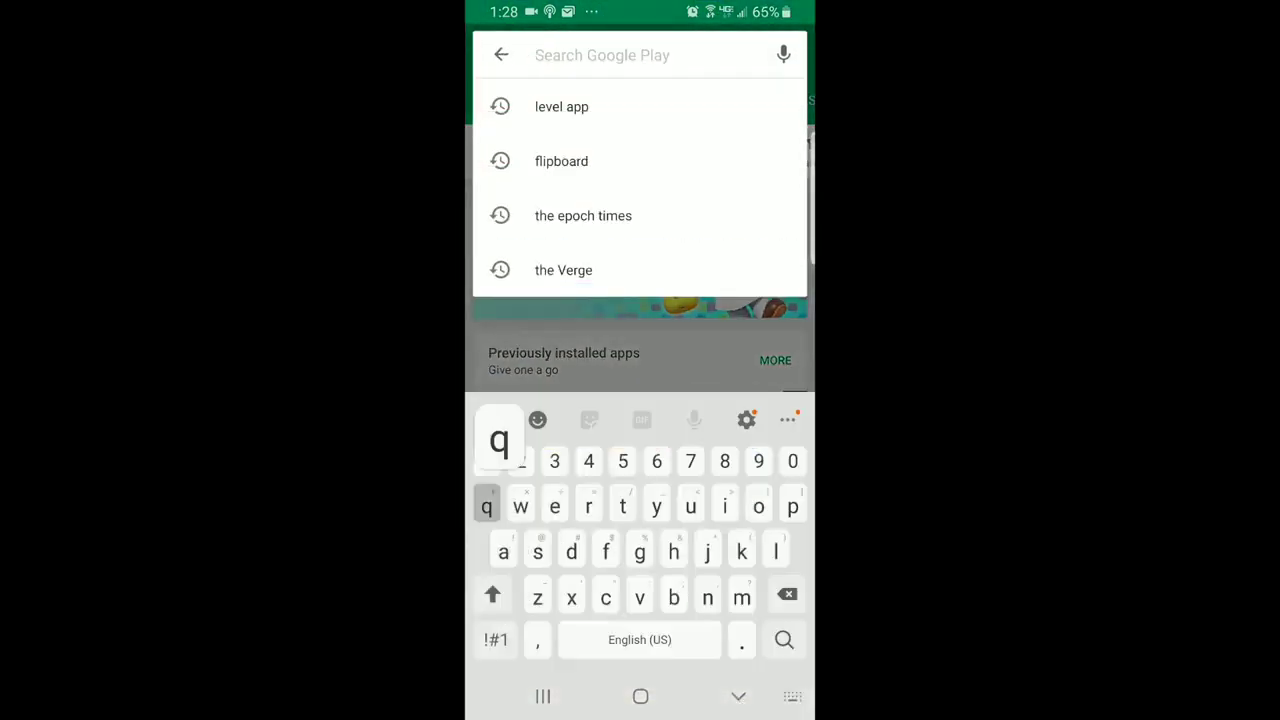
pyautogui.write('sy')
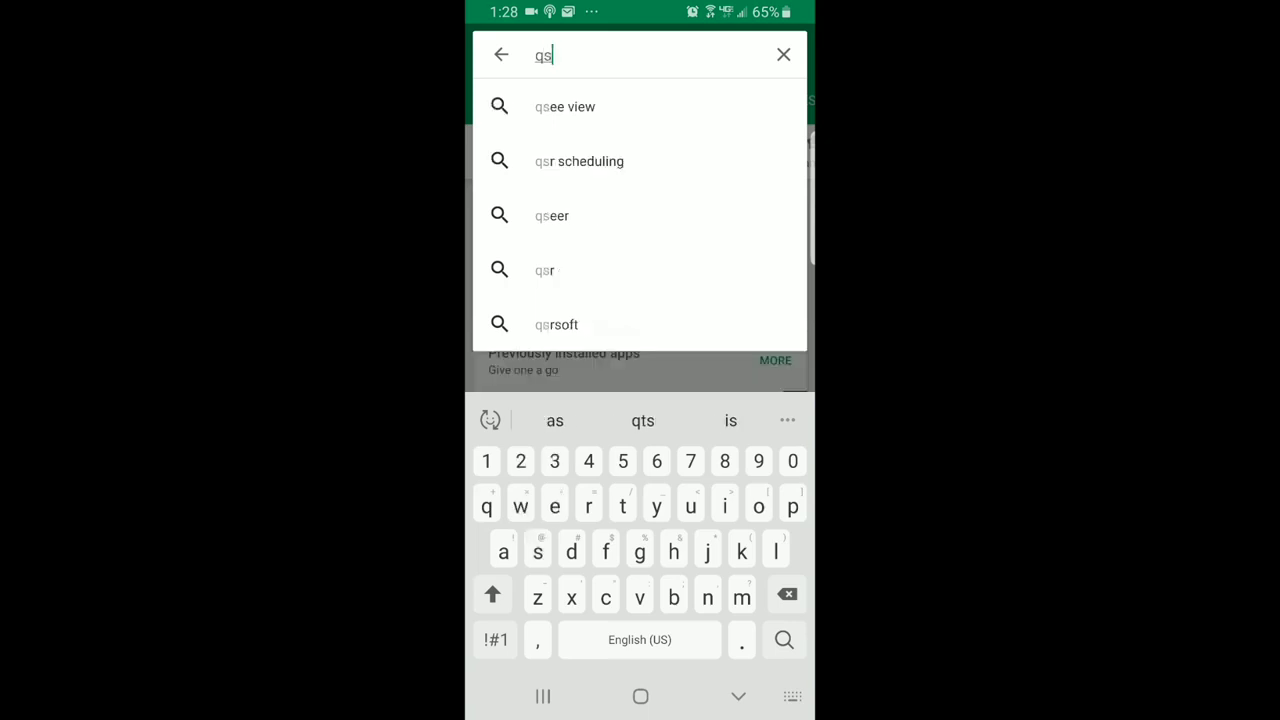
pyautogui.click(553, 106)
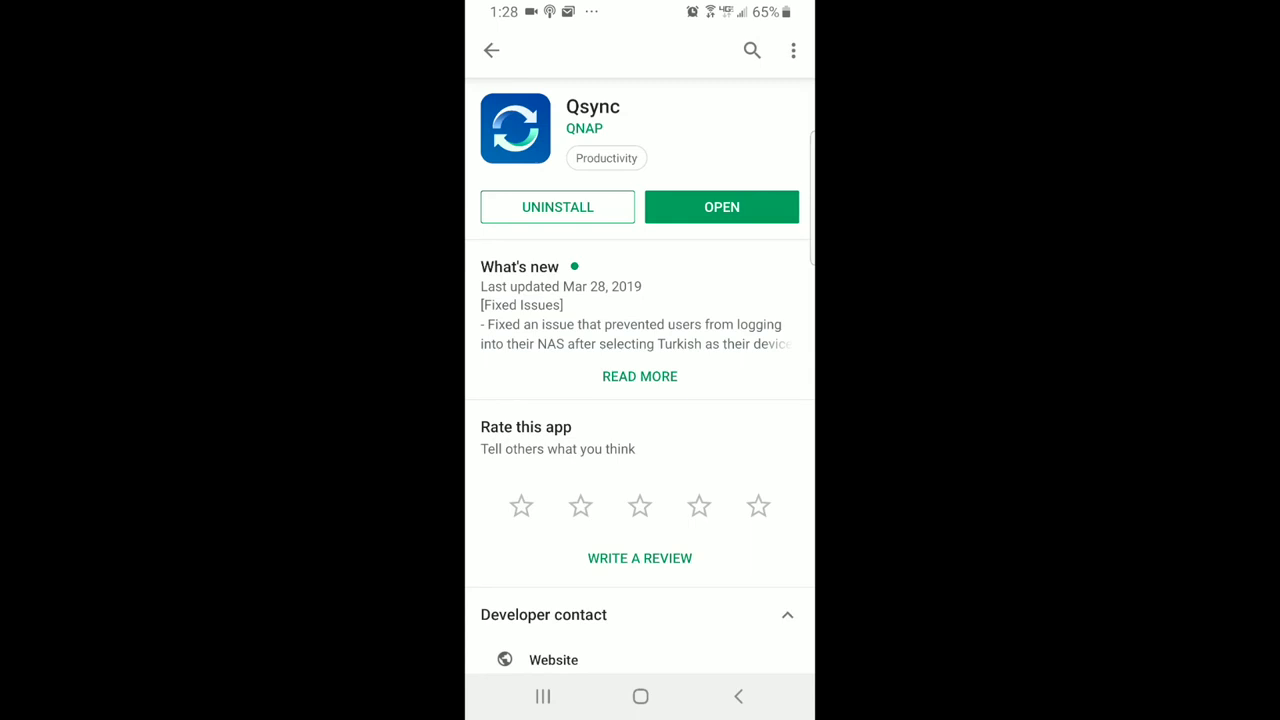
# In Qsync, choose SD card/0/Download as the phone's sync folder and finish setup
pyautogui.click(721, 206)
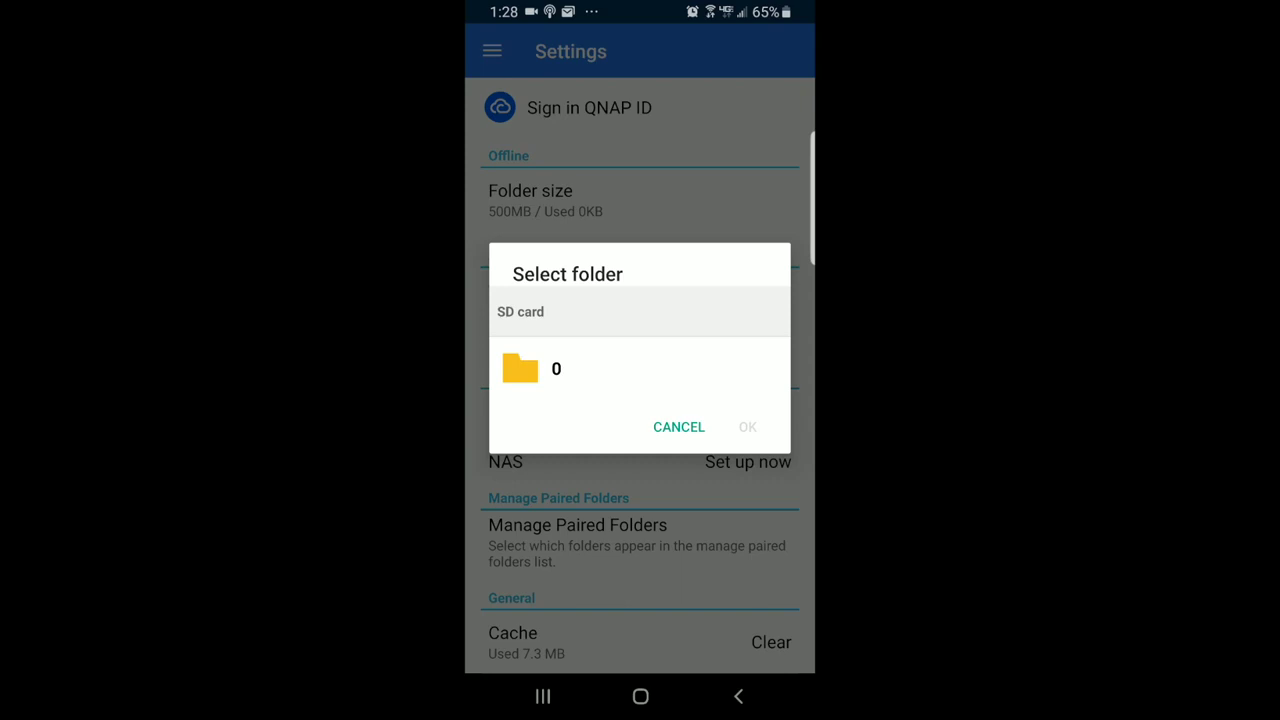
pyautogui.click(556, 368)
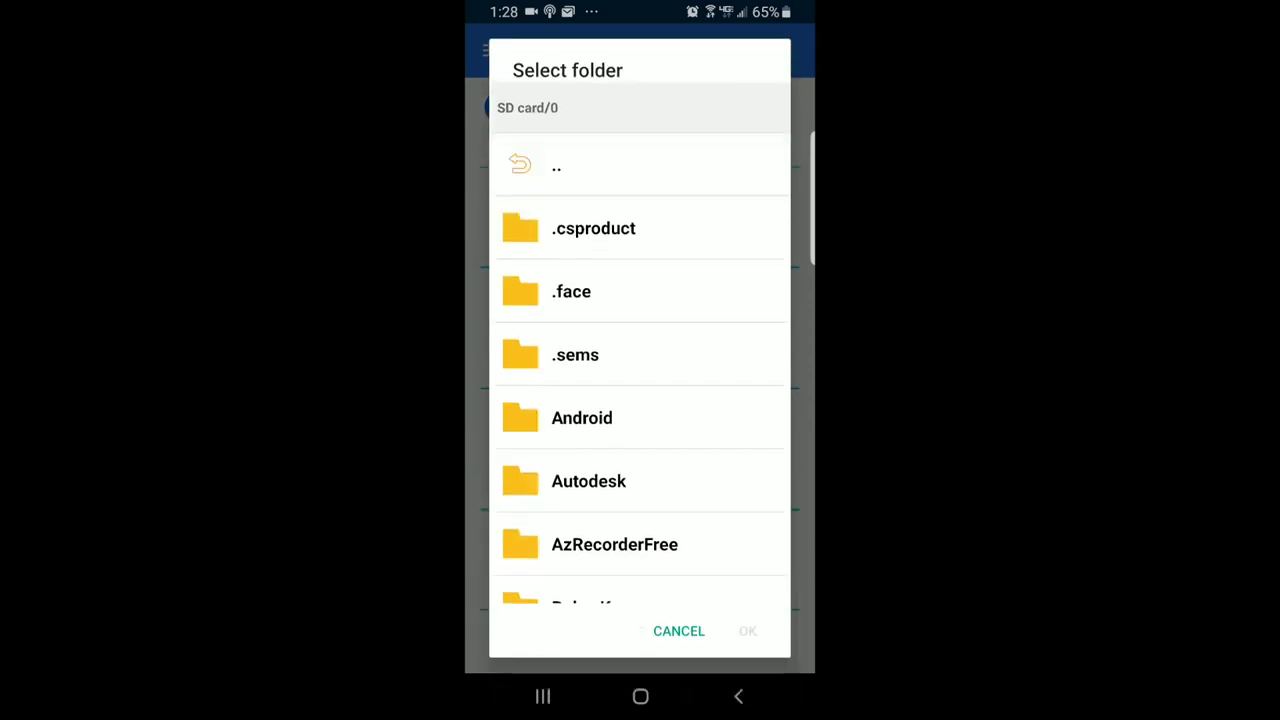
pyautogui.scroll(-5, 640, 372)
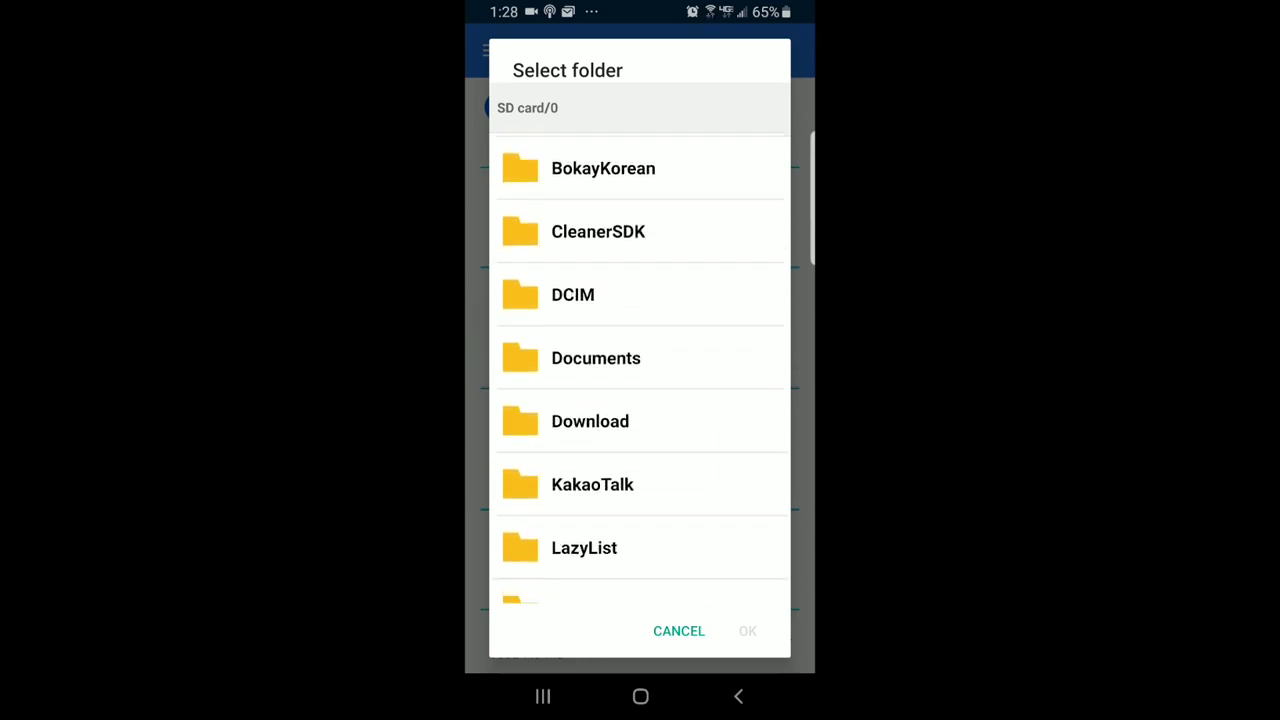
pyautogui.scroll(-3, 640, 370)
pyautogui.scroll(2, 640, 370)
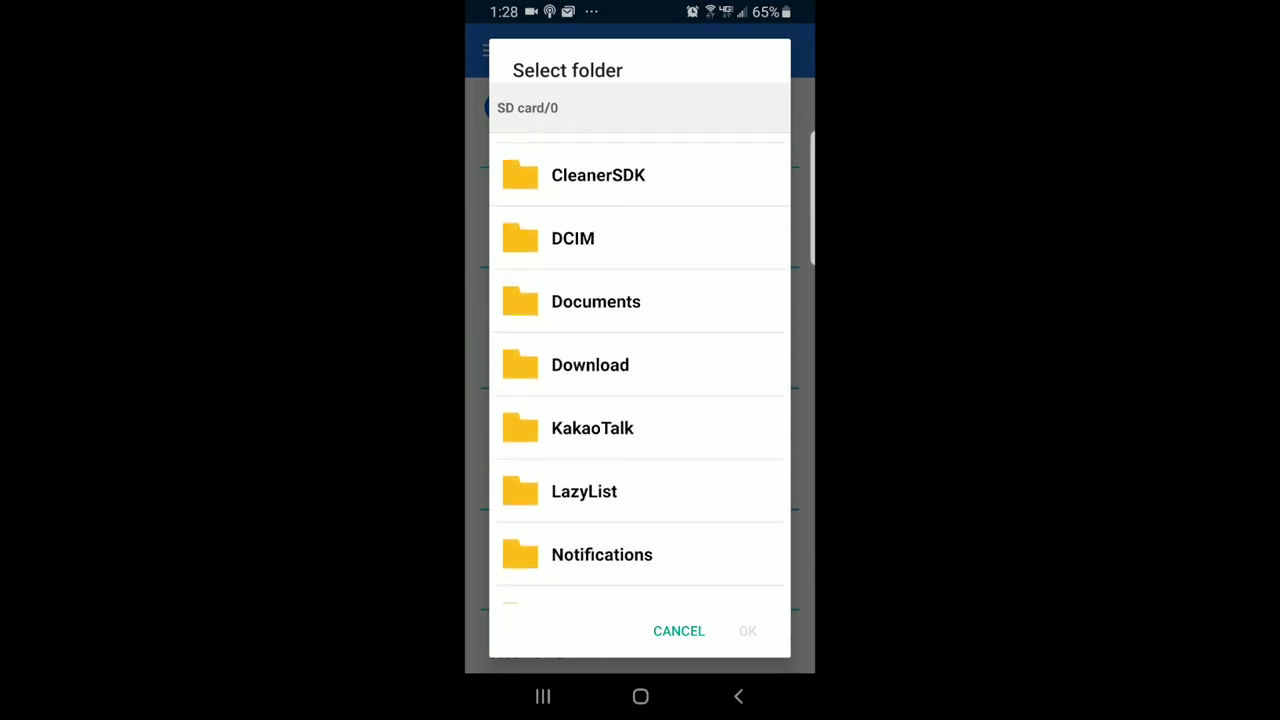
pyautogui.click(590, 365)
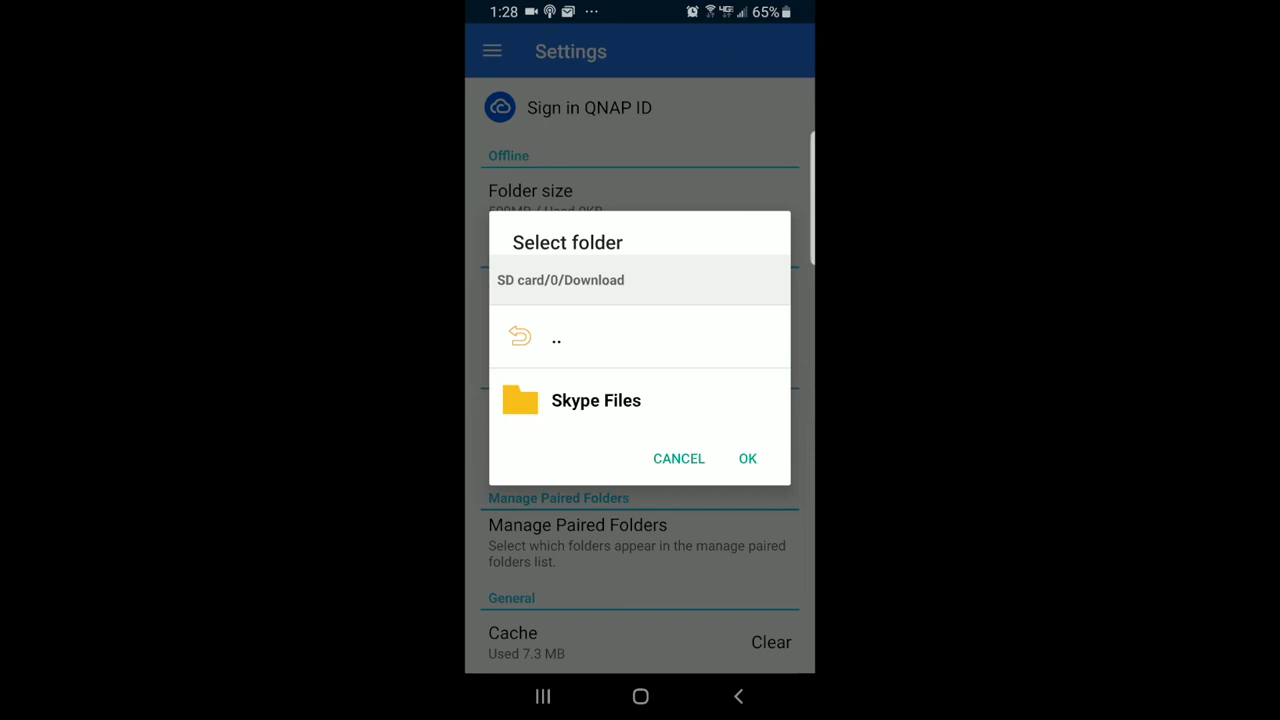
pyautogui.click(747, 458)
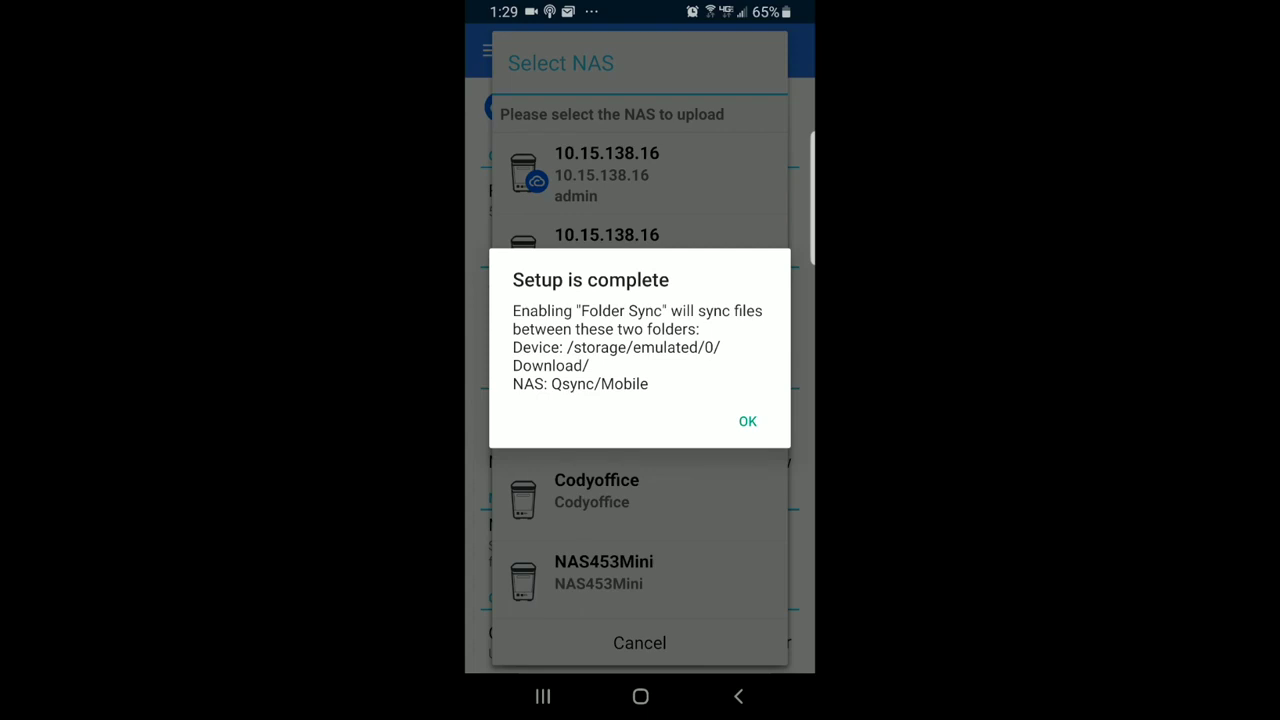
pyautogui.click(748, 421)
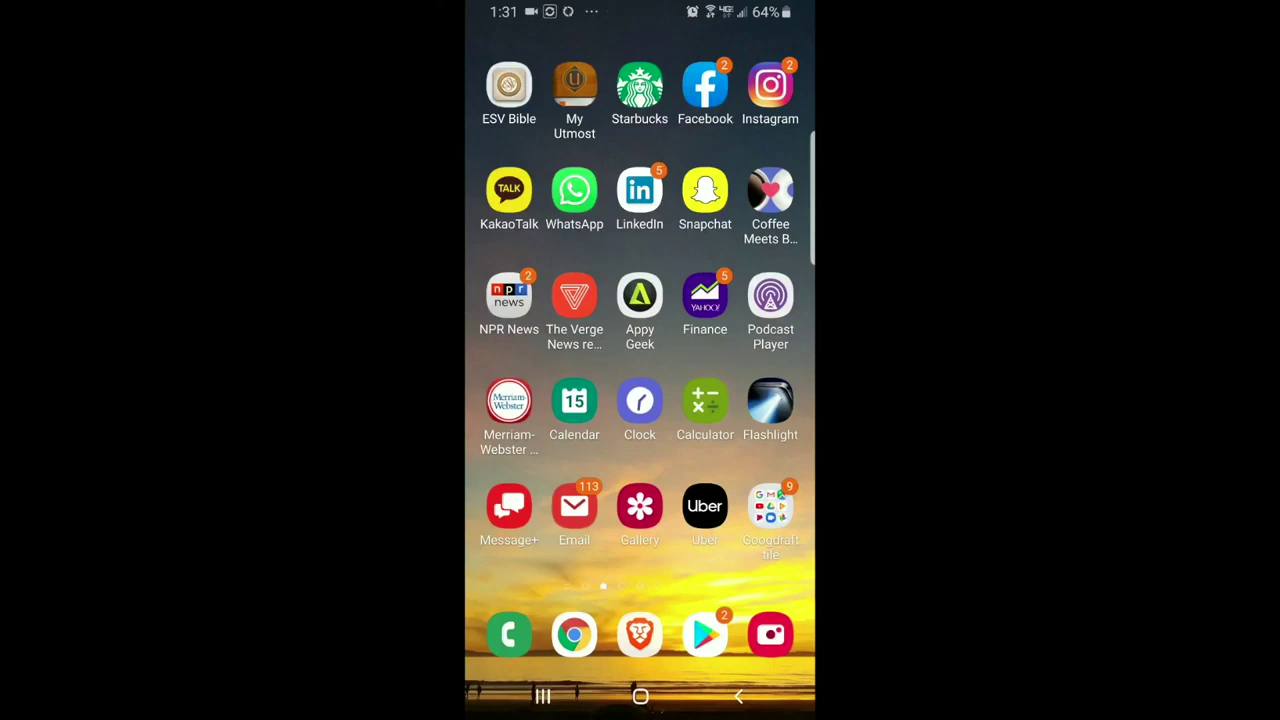
# Open the pastry-case photo in Gallery and share it to Qsync
pyautogui.click(640, 506)
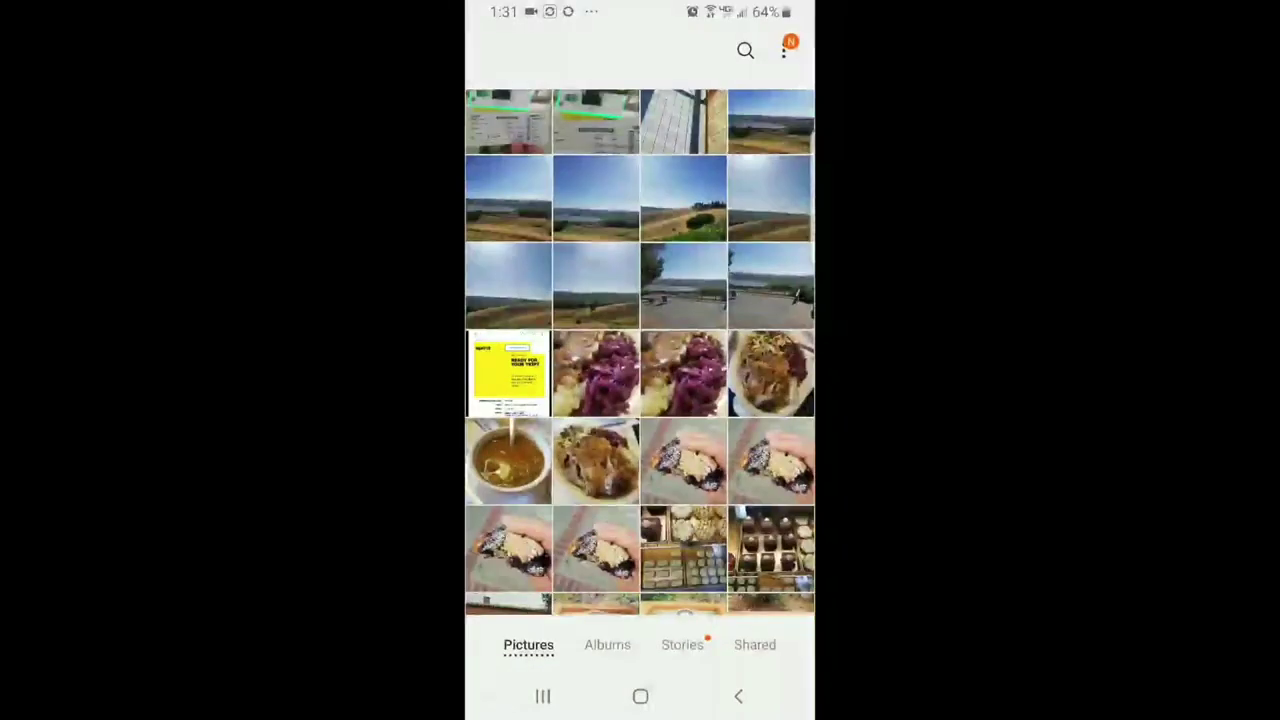
pyautogui.scroll(-5, 640, 354)
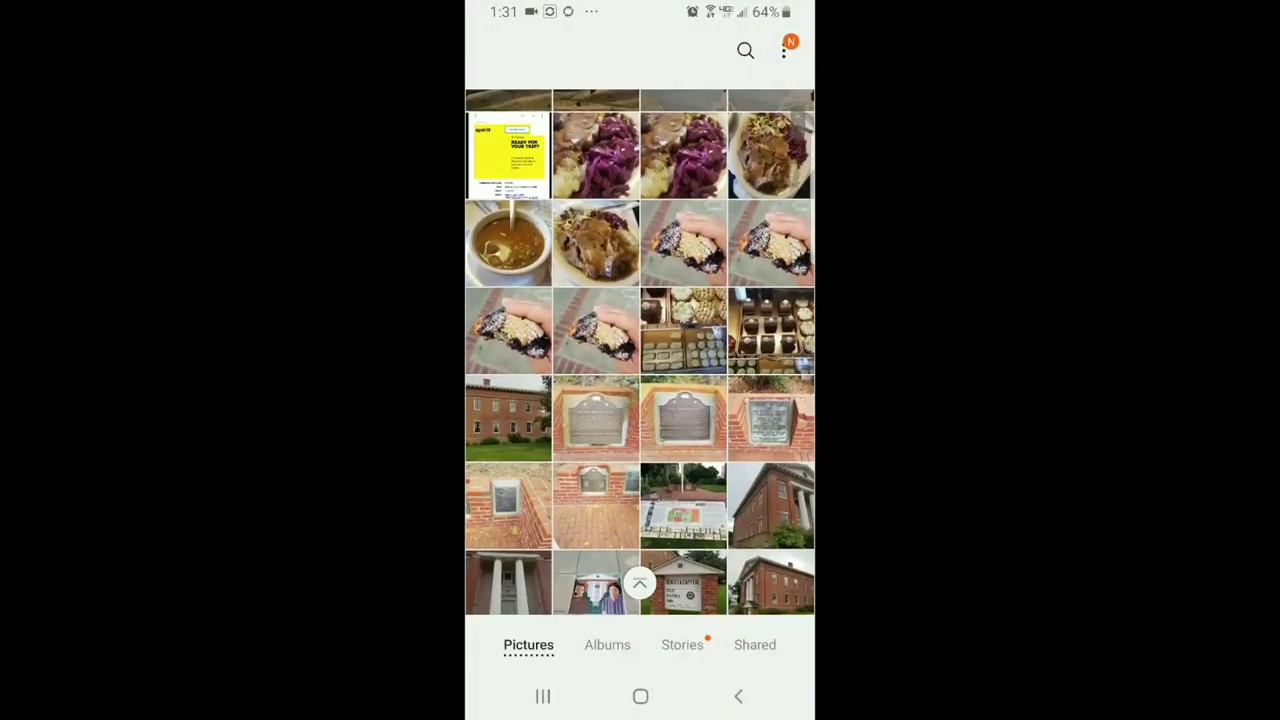
pyautogui.click(683, 330)
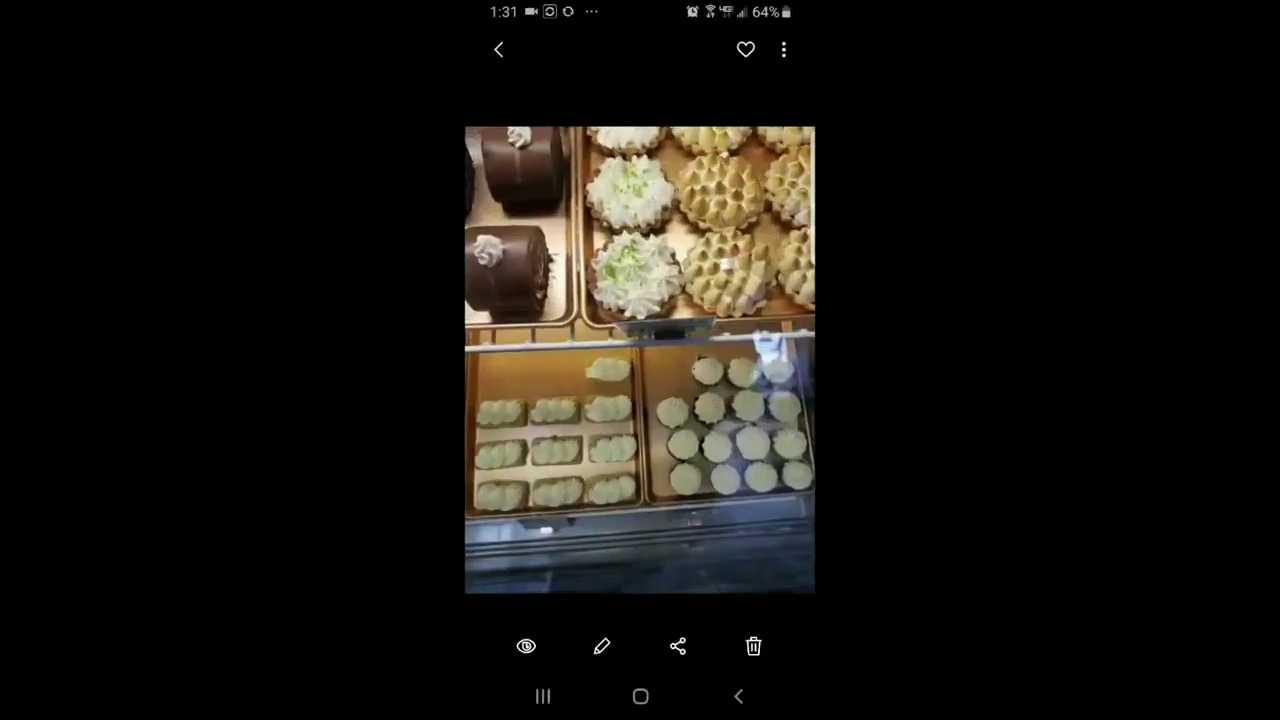
pyautogui.click(678, 646)
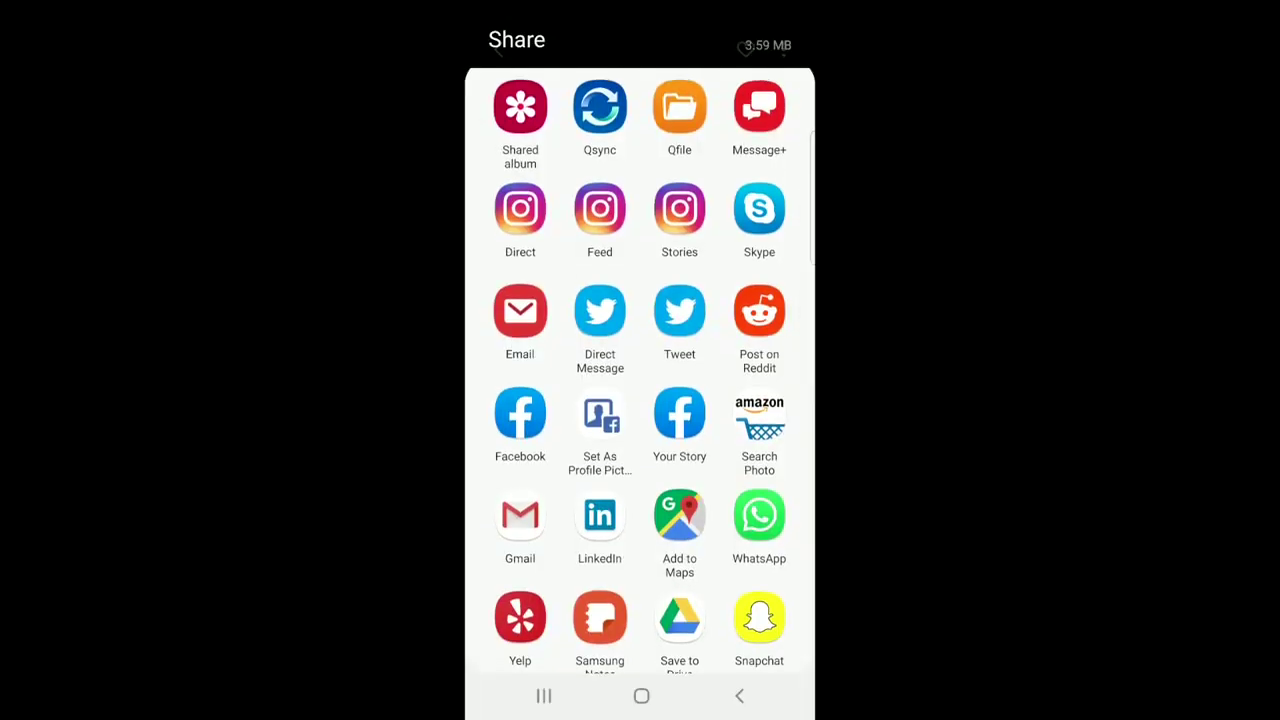
pyautogui.click(600, 107)
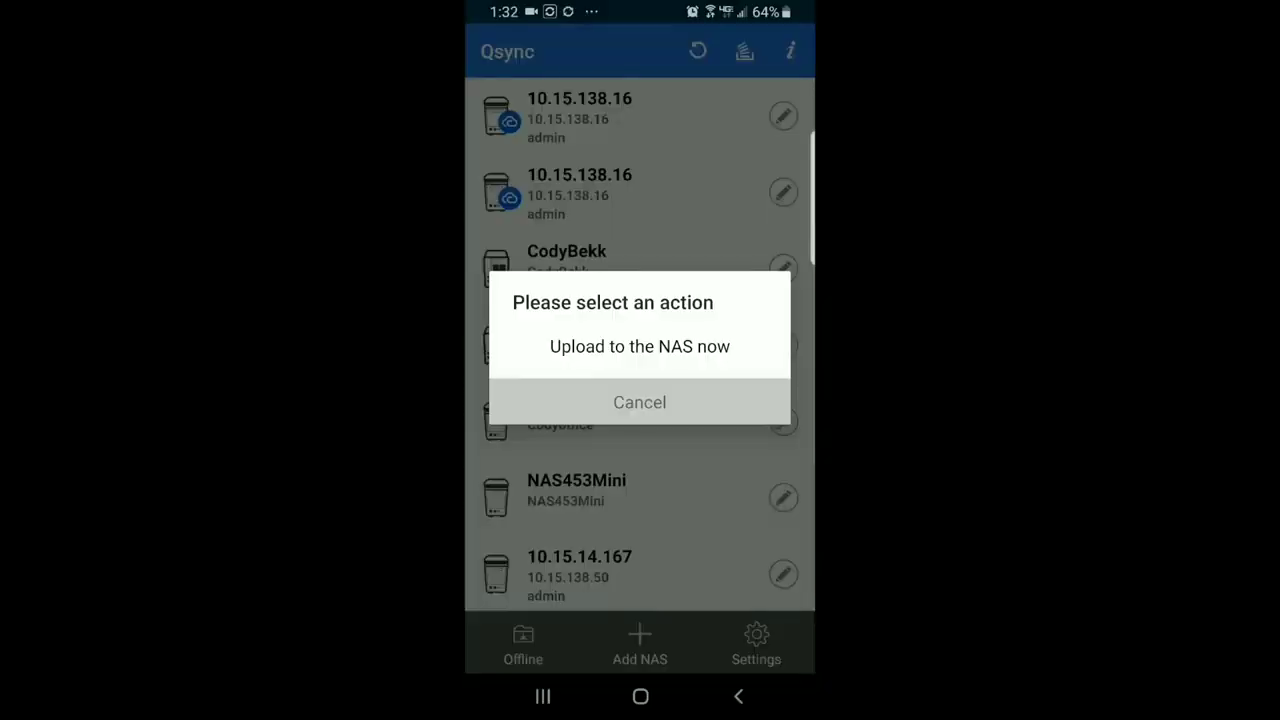
# Upload the photo now to NAS 10.15.138.16 in Qsync > Qsync Share
pyautogui.click(640, 346)
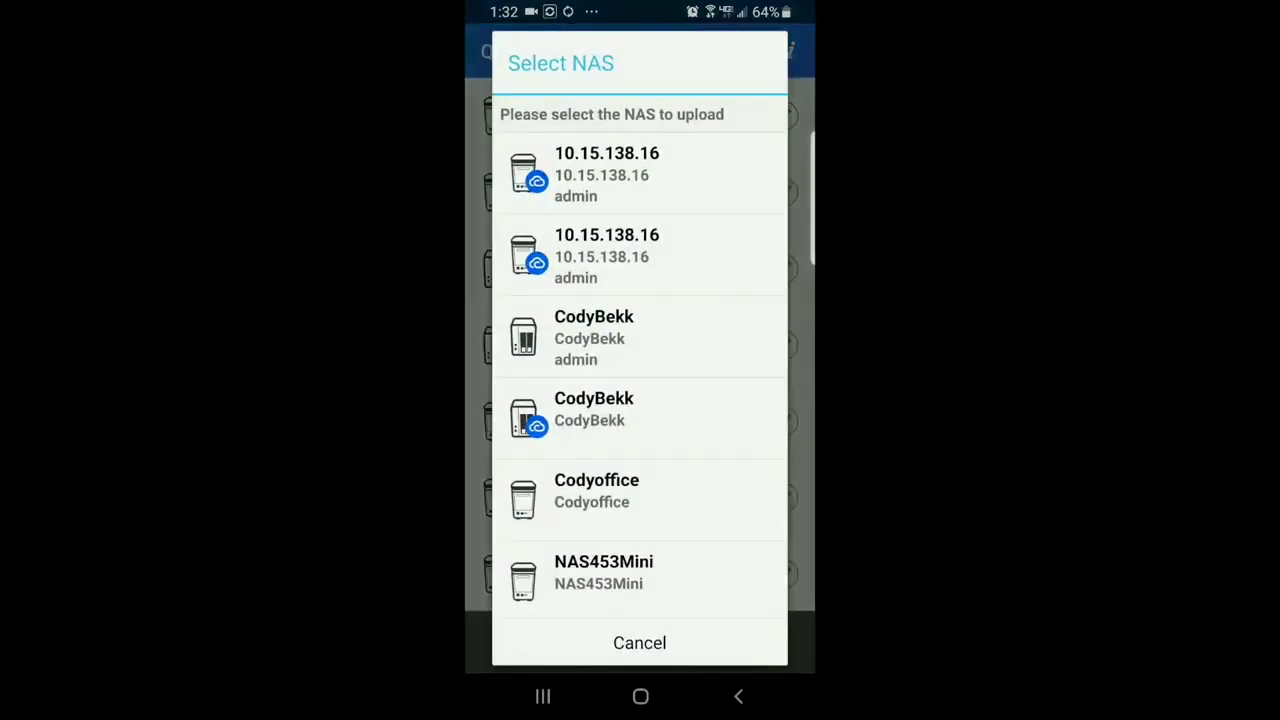
pyautogui.click(640, 174)
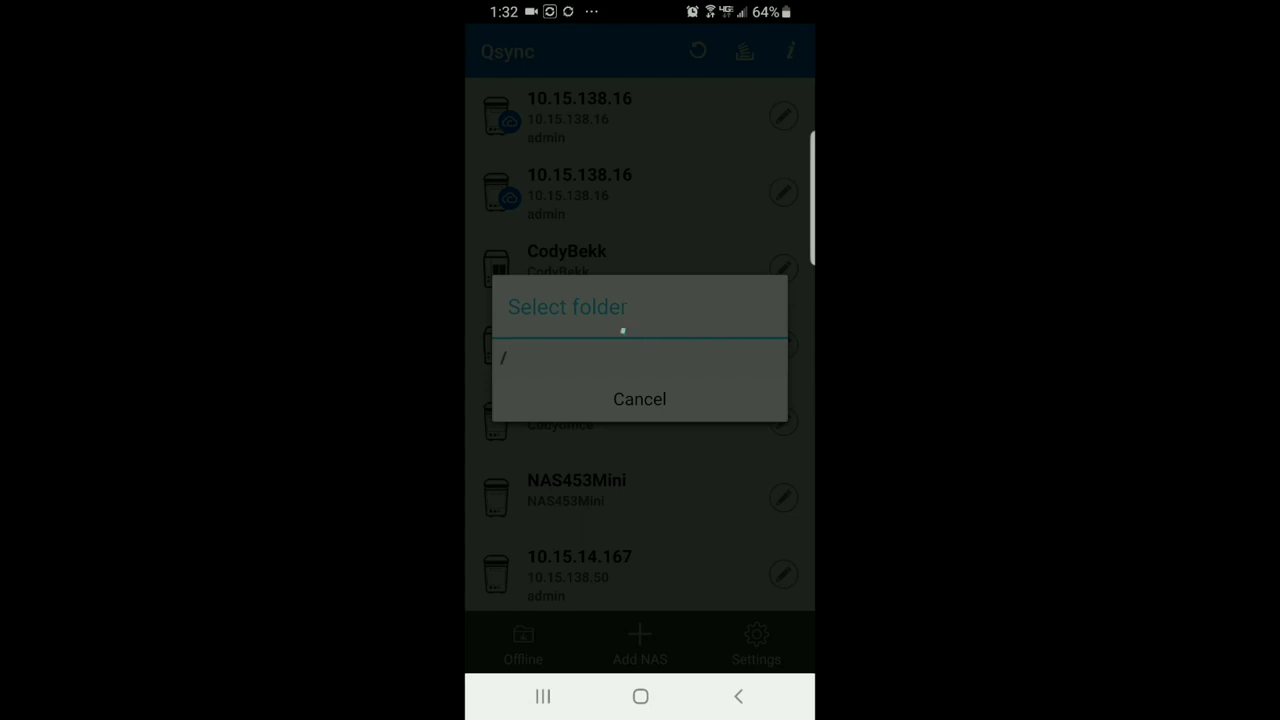
pyautogui.click(578, 376)
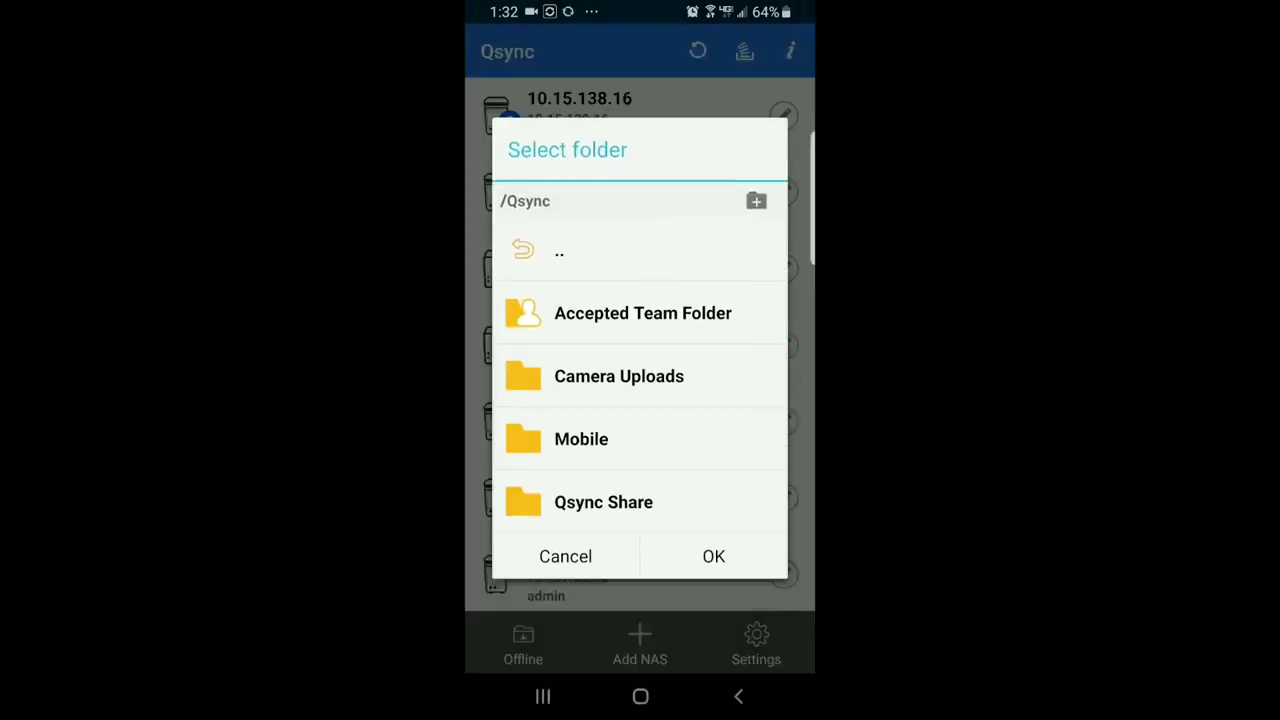
pyautogui.click(603, 502)
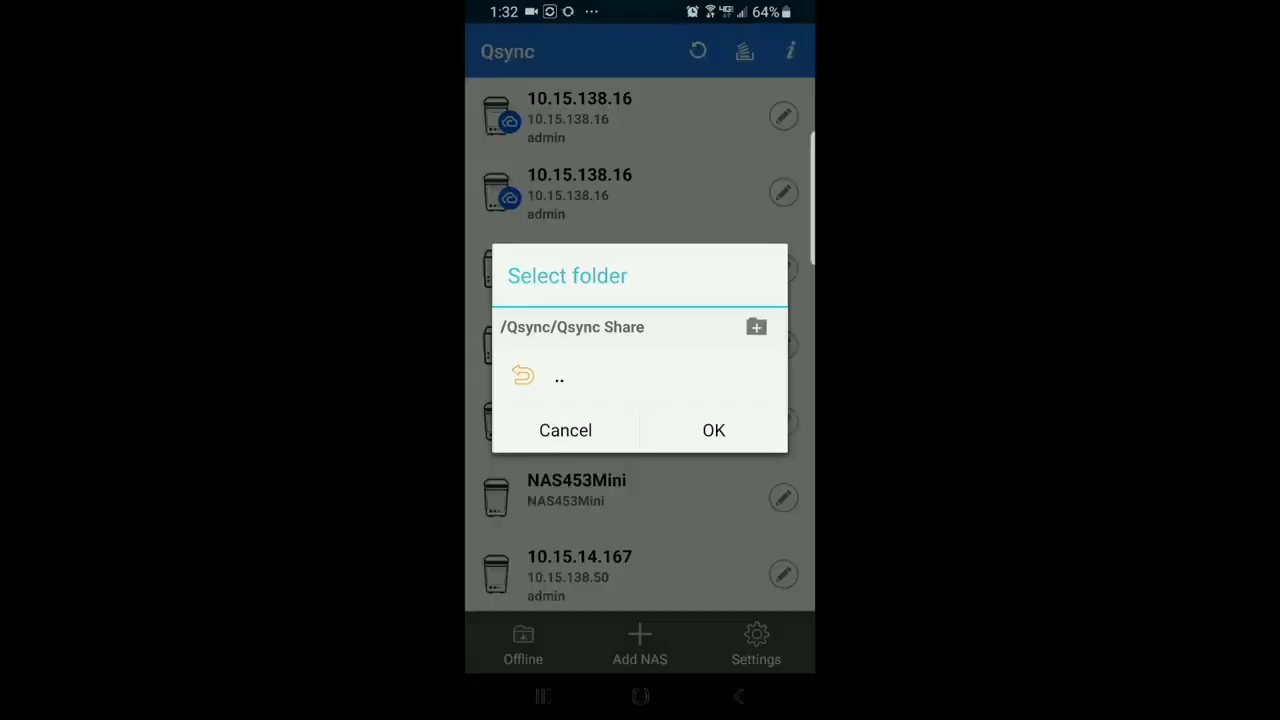
pyautogui.click(713, 430)
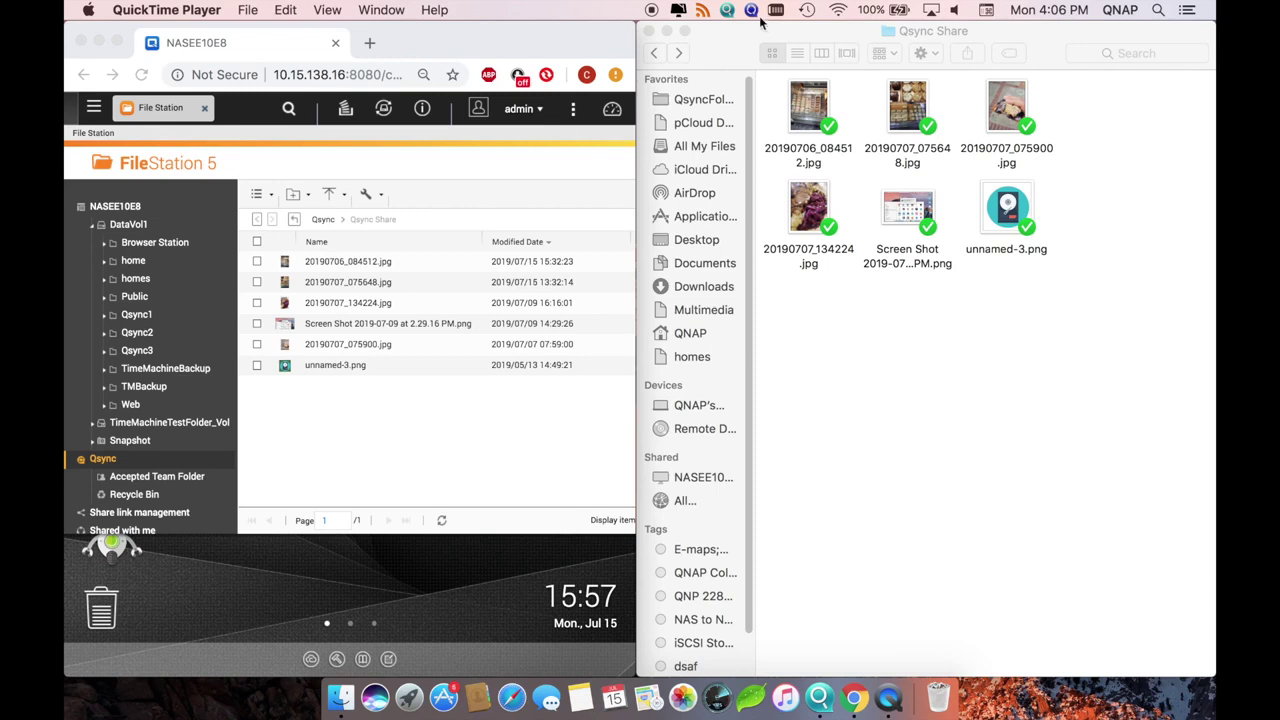
# Refresh File Station's Qsync Share list to show 20190707_075641.jpg
pyautogui.moveTo(751, 13)
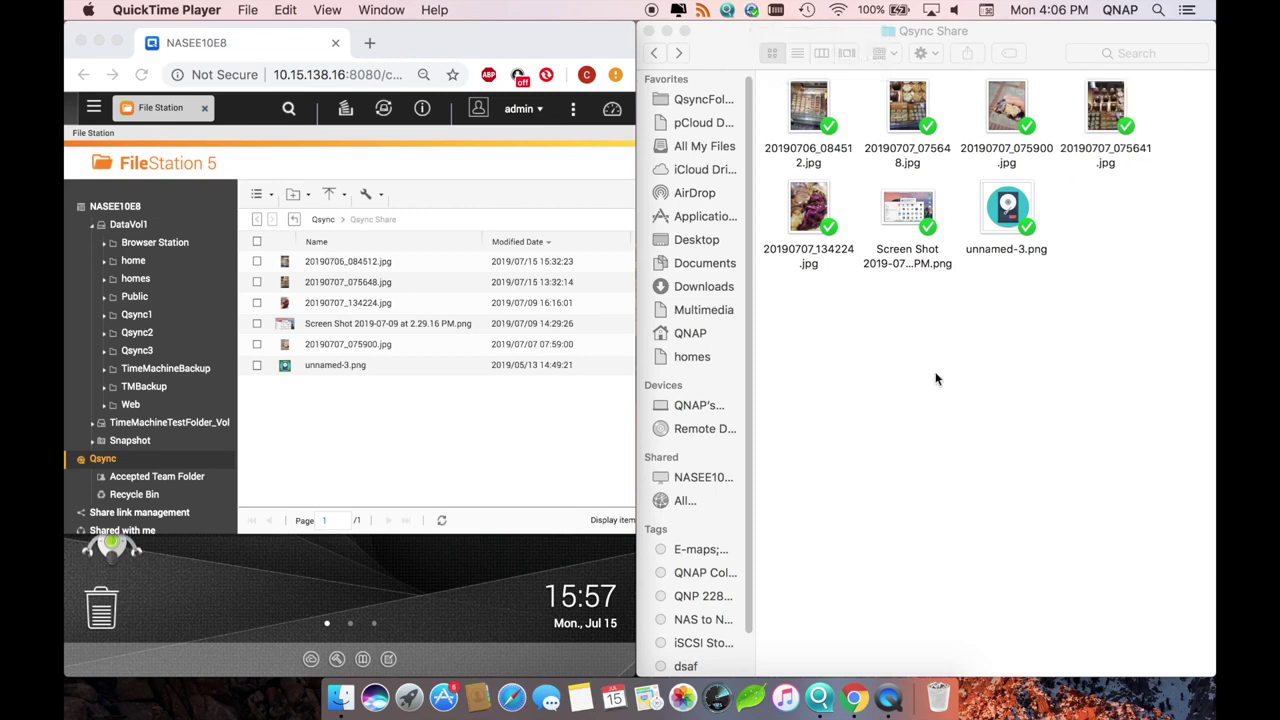
pyautogui.click(506, 420)
pyautogui.click(441, 520)
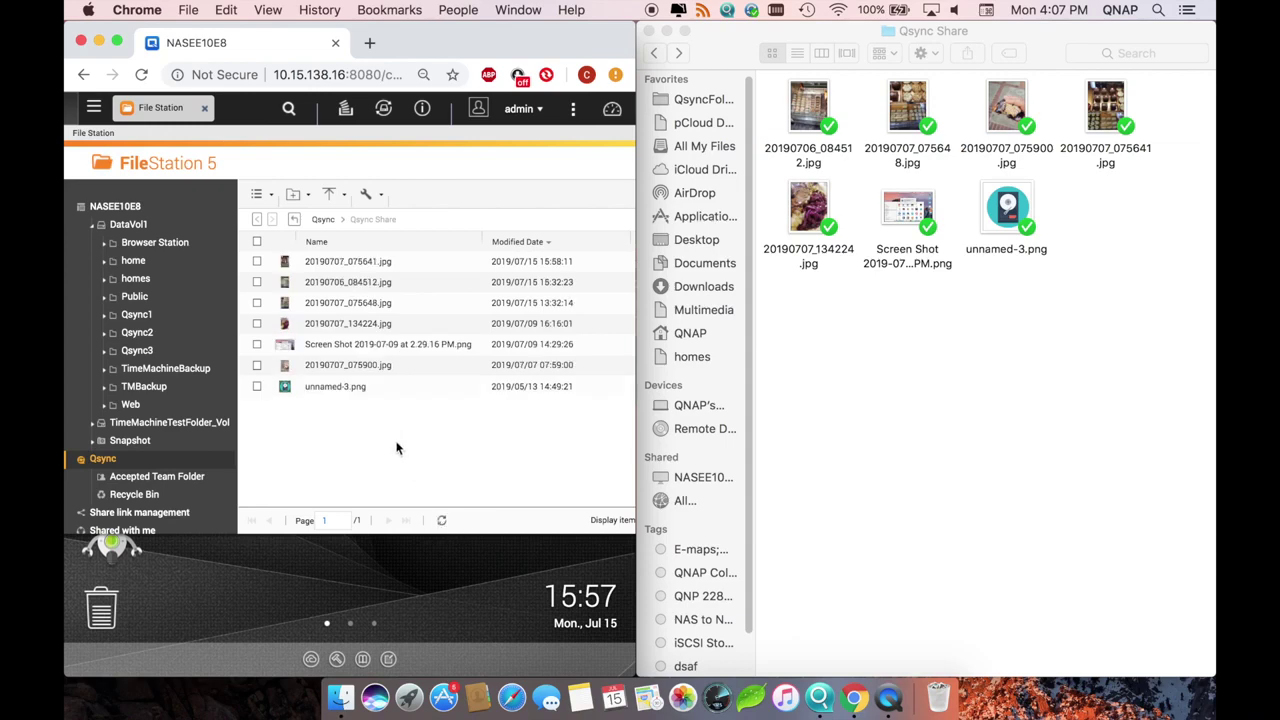